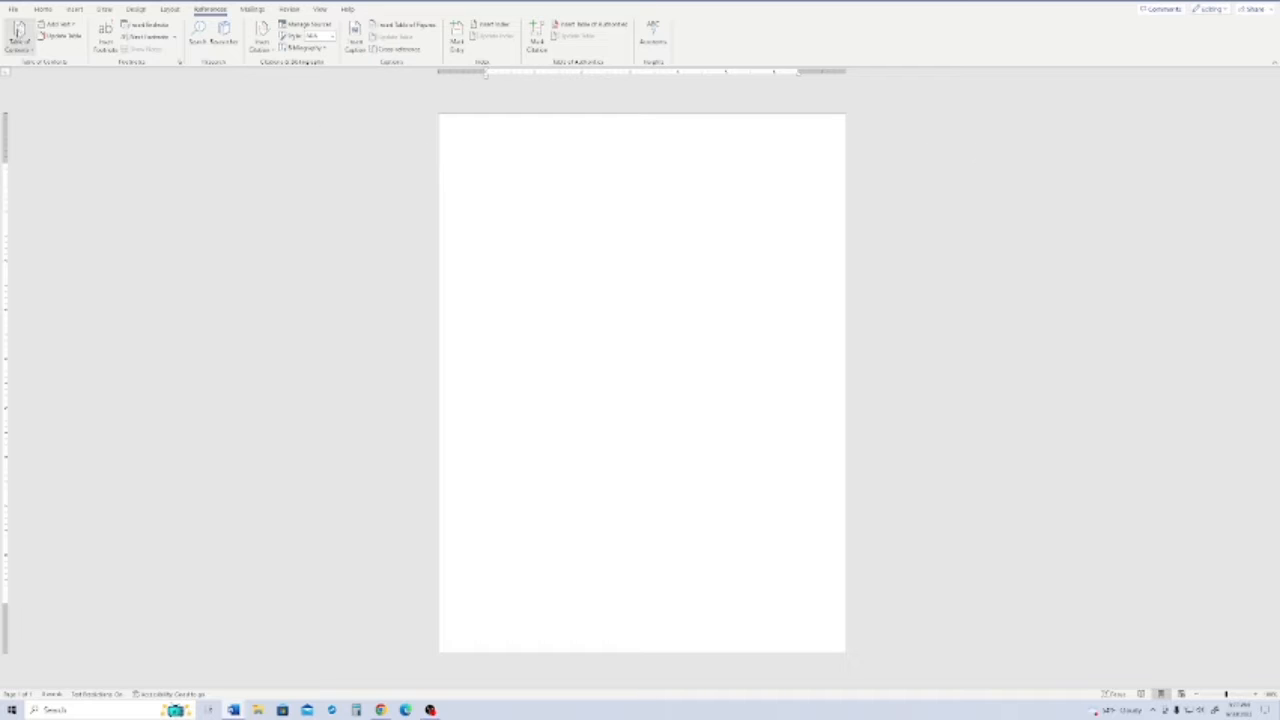
- Fill the first line of the blank document with random placeholder letters
left_click(43, 9)
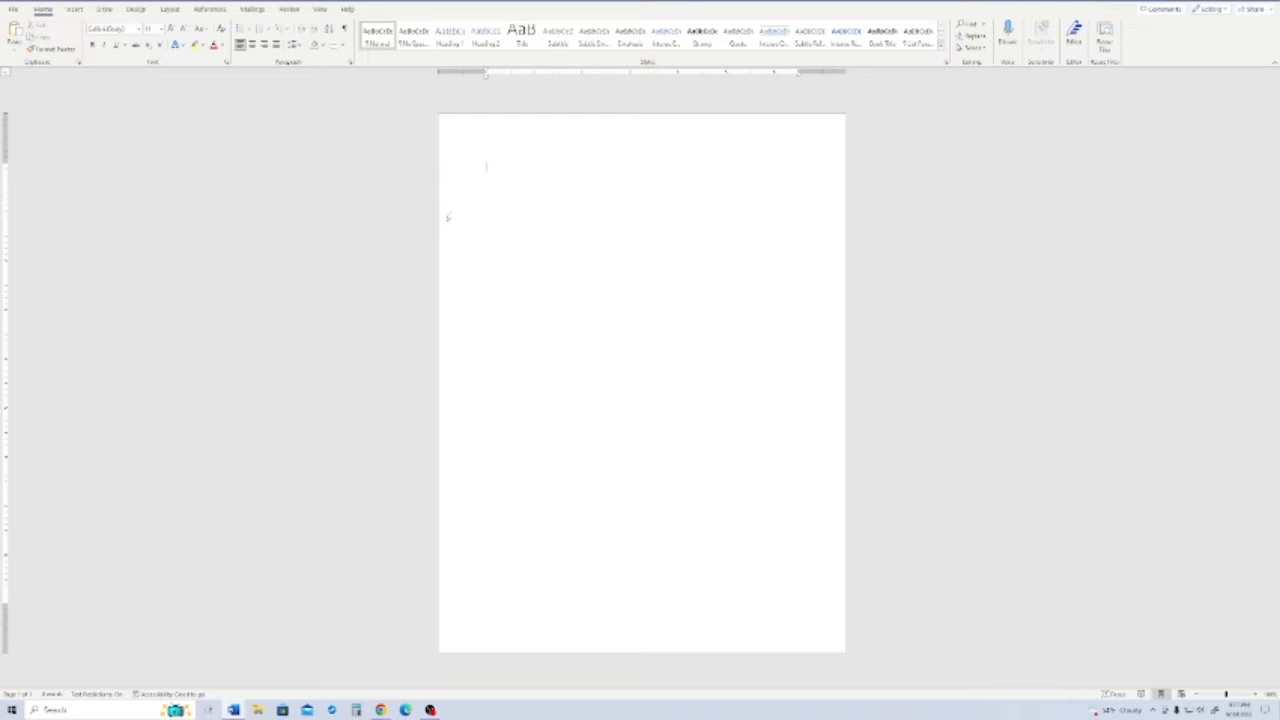
type("fkhdahkfhkldafhkldafkdhafdaklfjdkfkldafhkldfjahfklfkldaffhkldafkdahdhafhkldfhkhafhkldahfjakldfhkhkldafjadfhkl")
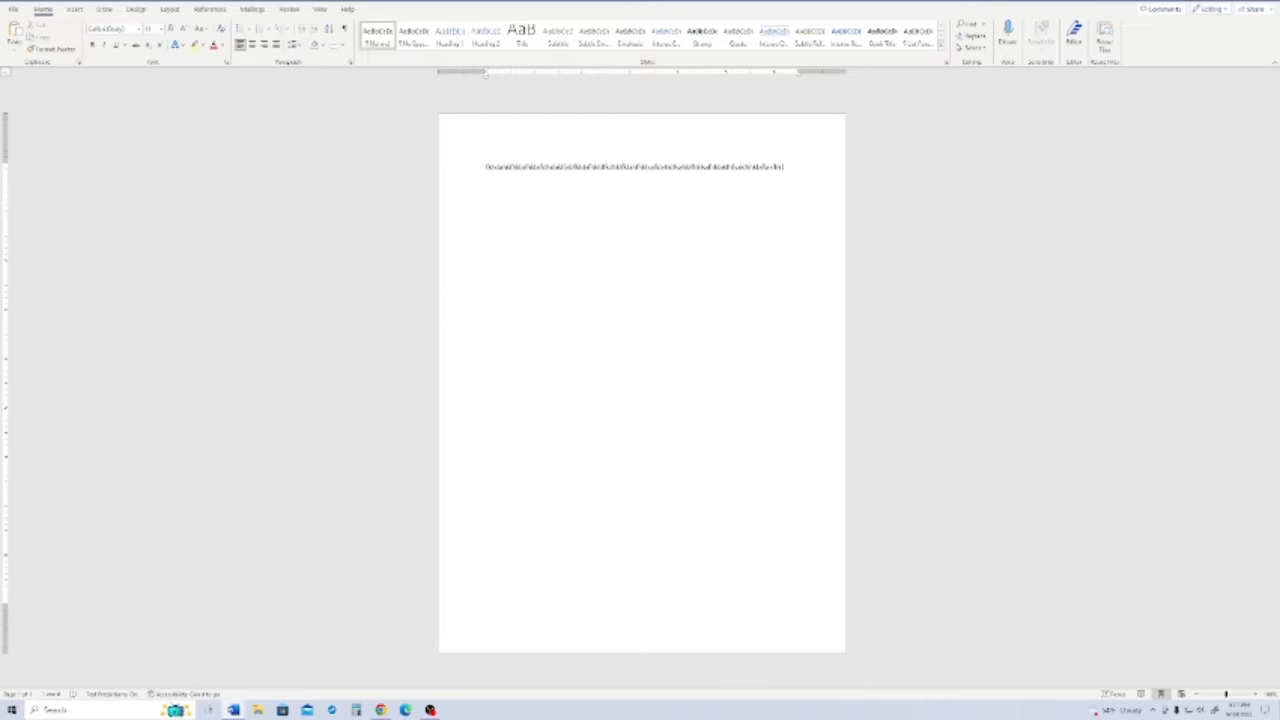
- Start a new web site source for a citation at the end of the placeholder text
left_click(203, 11)
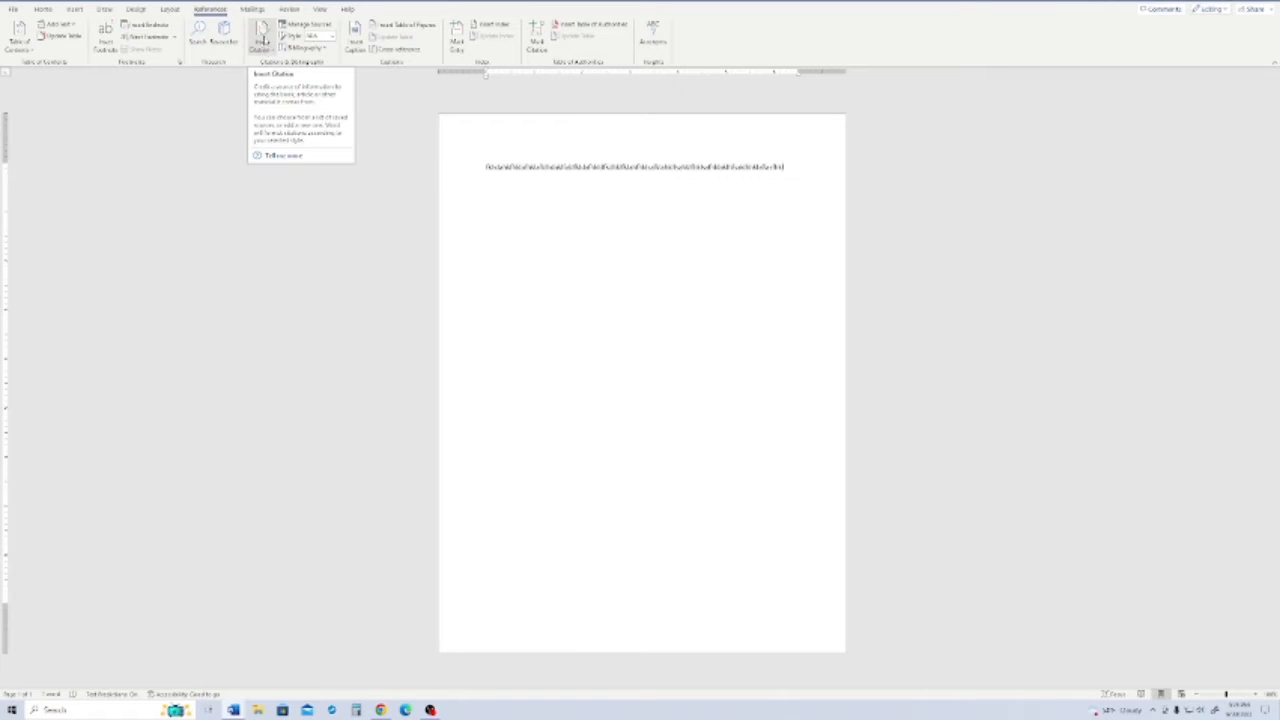
left_click(265, 50)
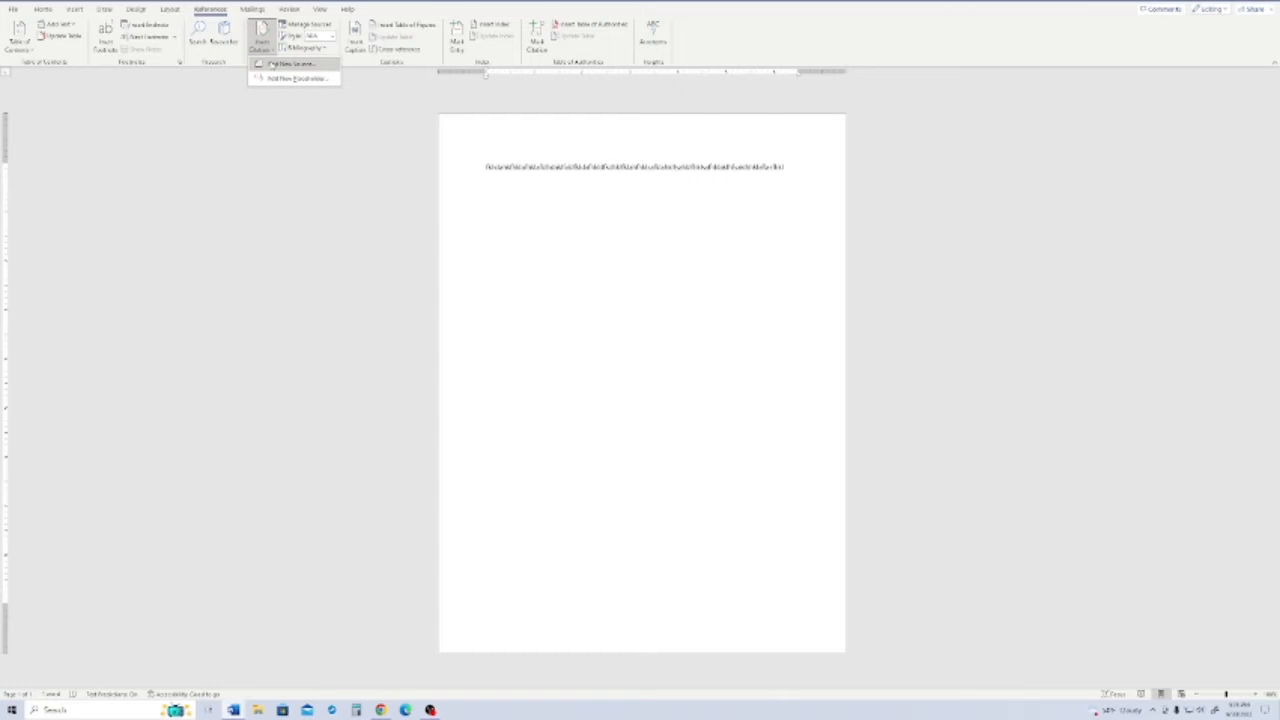
left_click(285, 63)
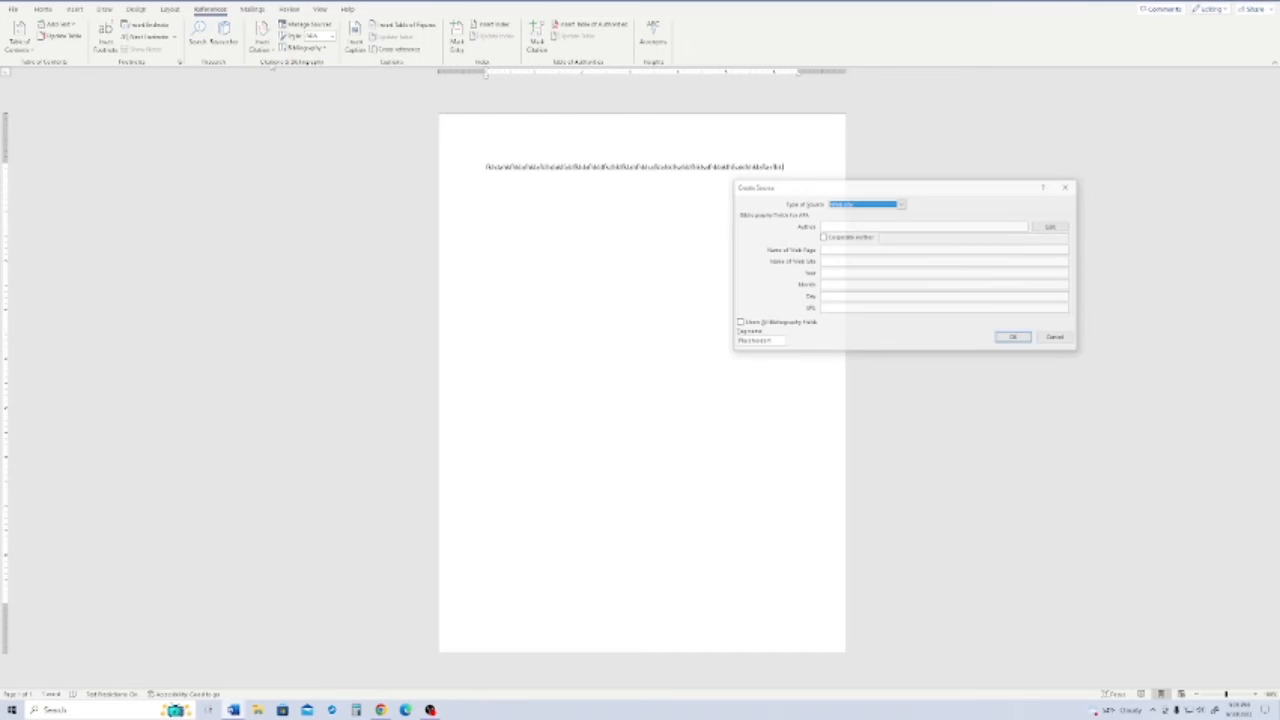
left_click(845, 227)
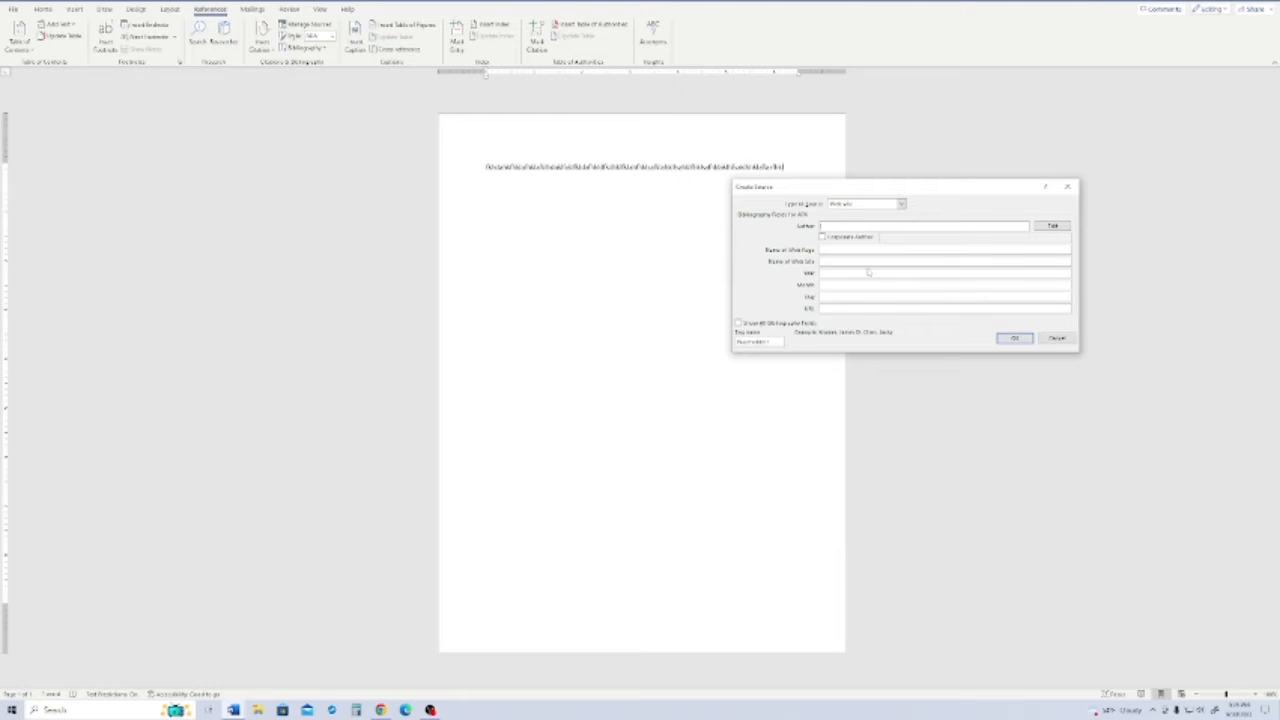
- Look up the author of the Twitch article in Chrome and enter the author's name in the new Word source
mouse_move(380, 710)
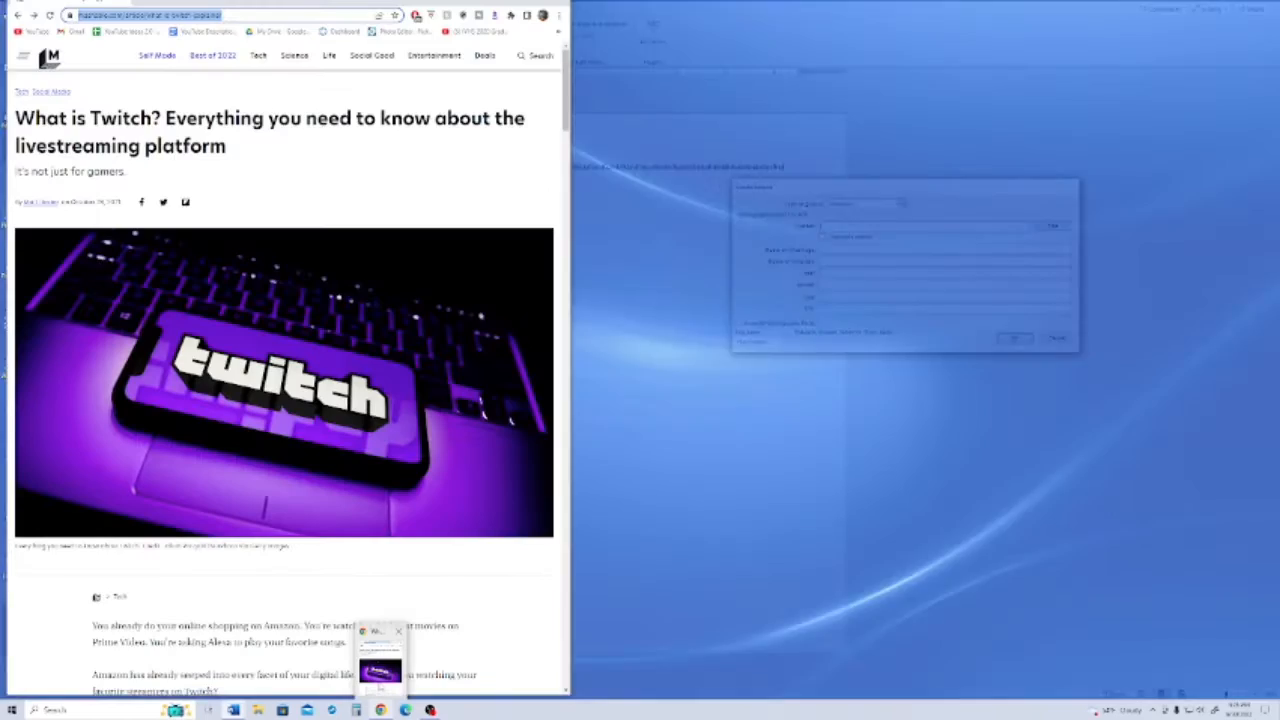
left_click(380, 668)
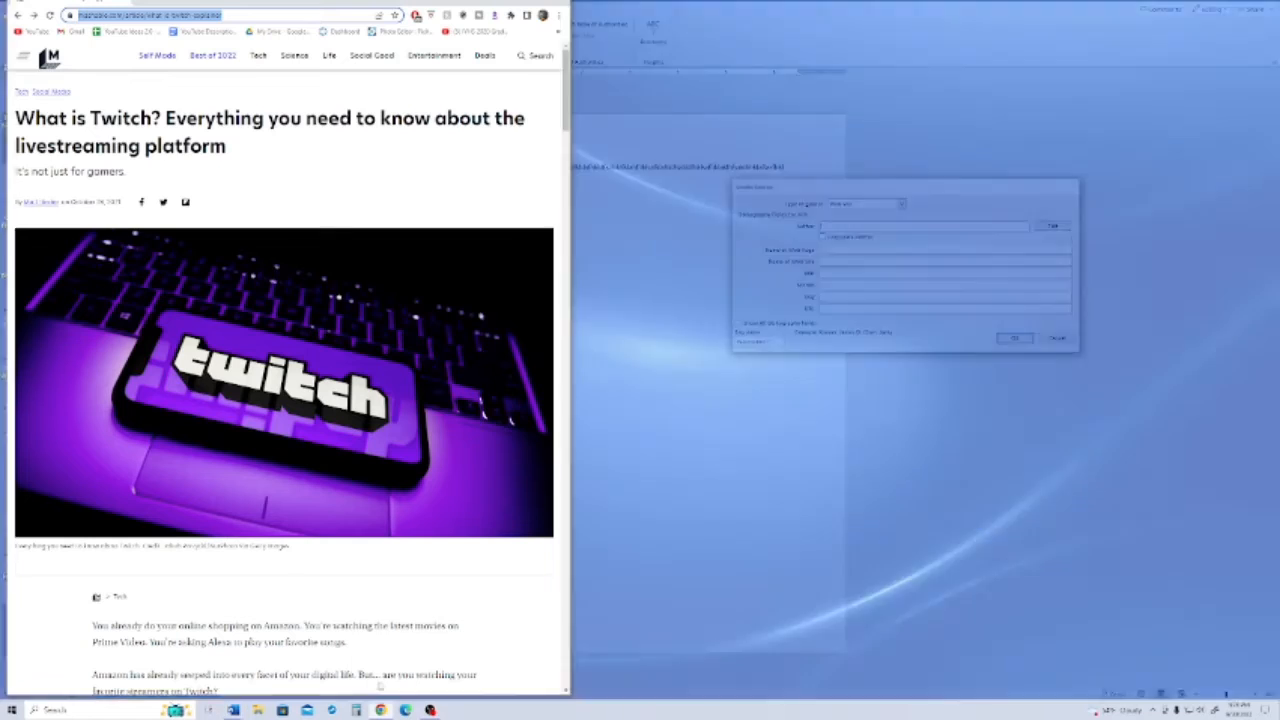
left_click(280, 155)
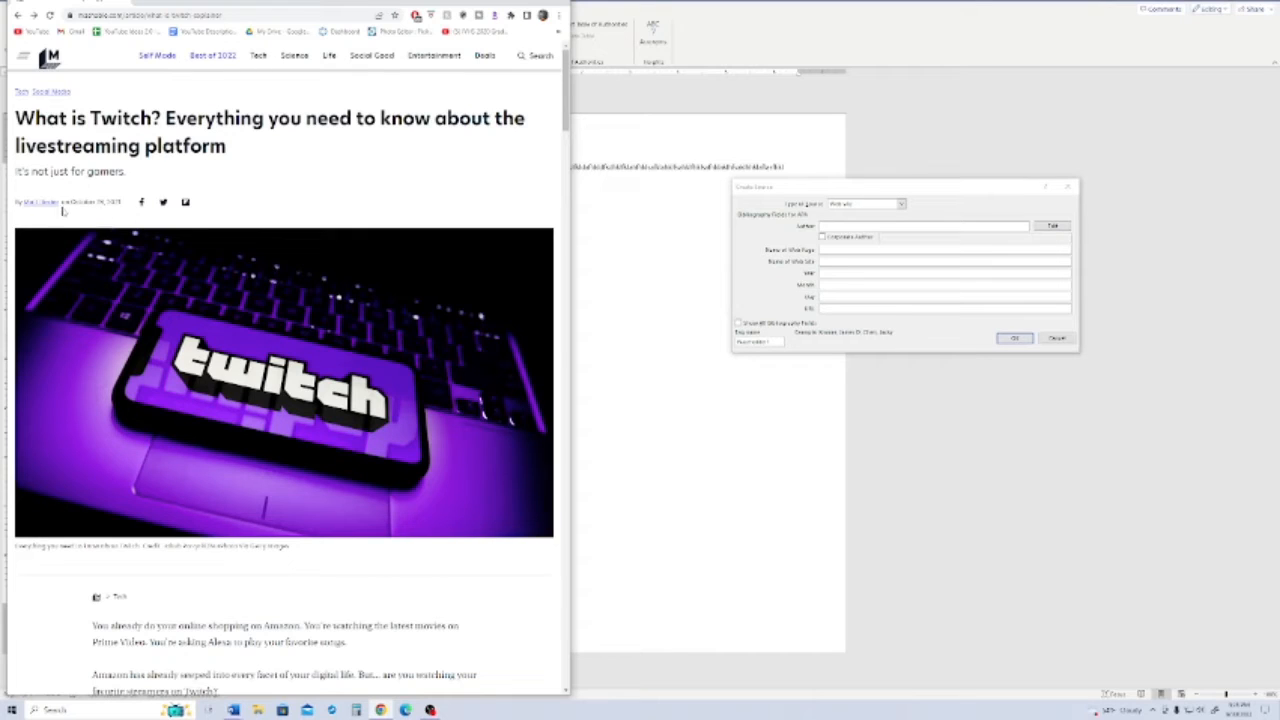
left_click(849, 228)
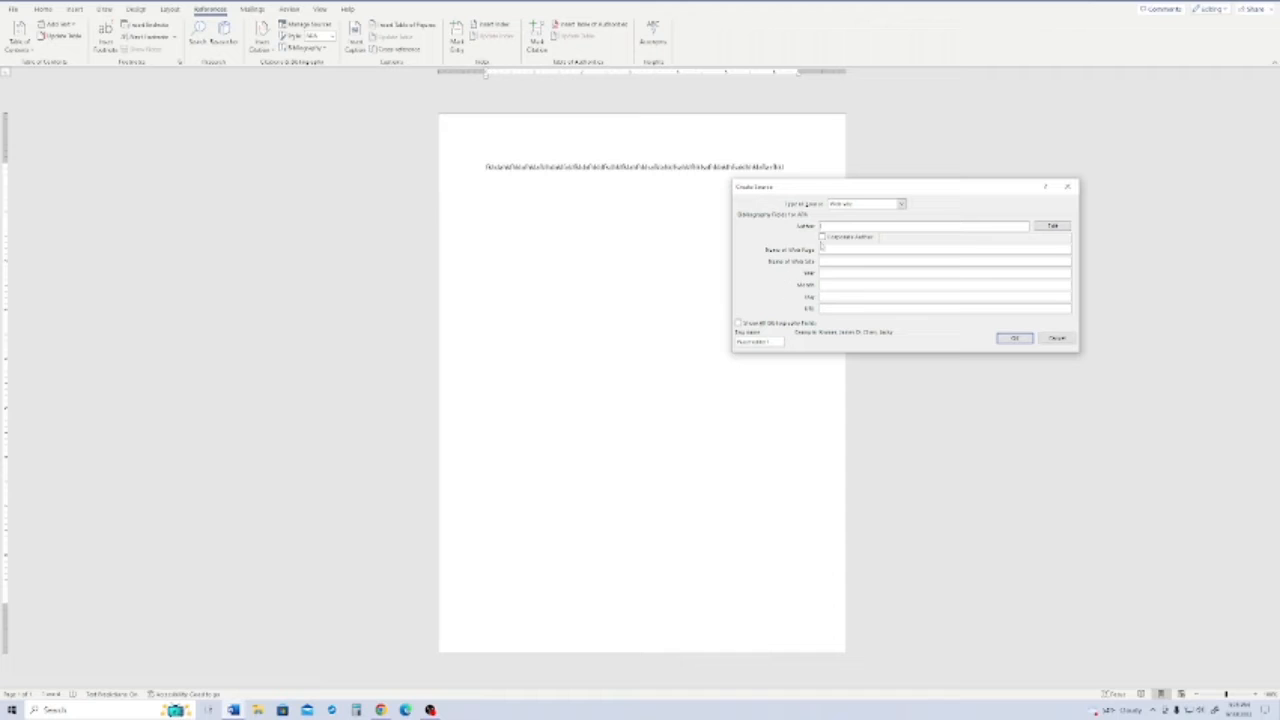
key("Tab")
key("Tab")
left_click(858, 227)
type("Ob")
- Copy the headline of the Twitch article in Chrome into the source's web page name
left_click(836, 250)
left_click(381, 710)
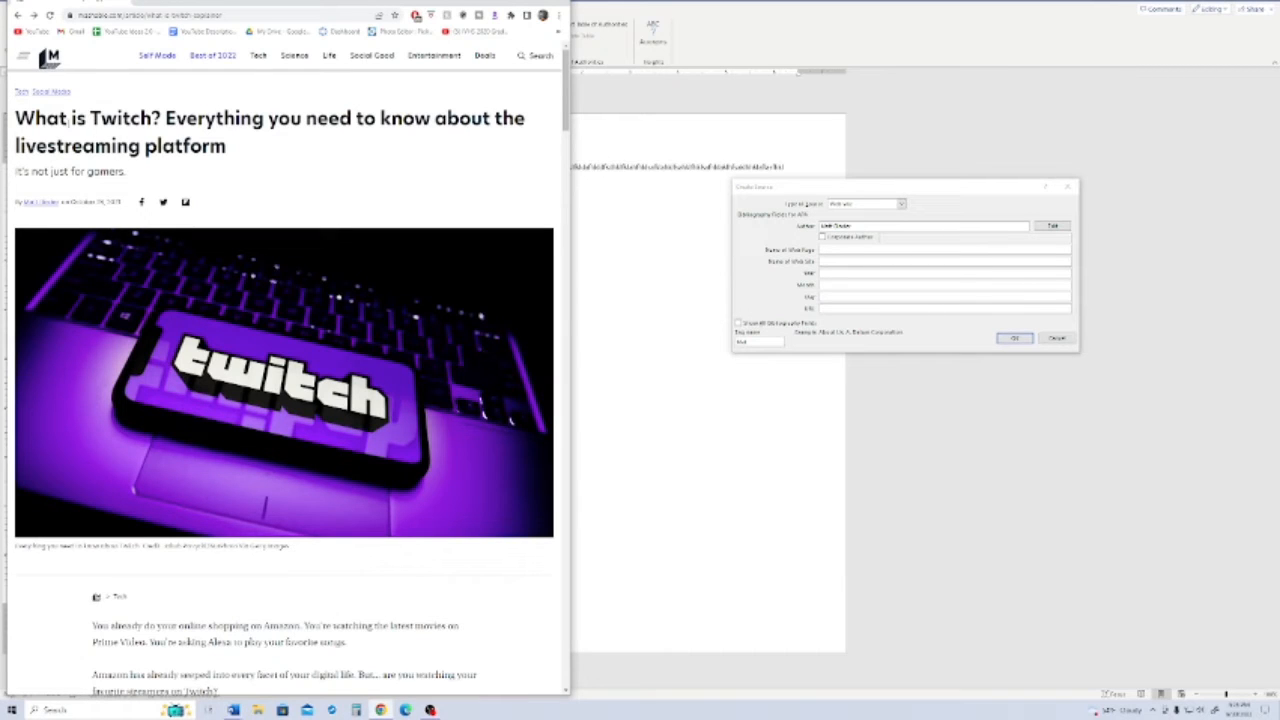
left_click_drag(228, 150, 15, 118)
right_click(24, 116)
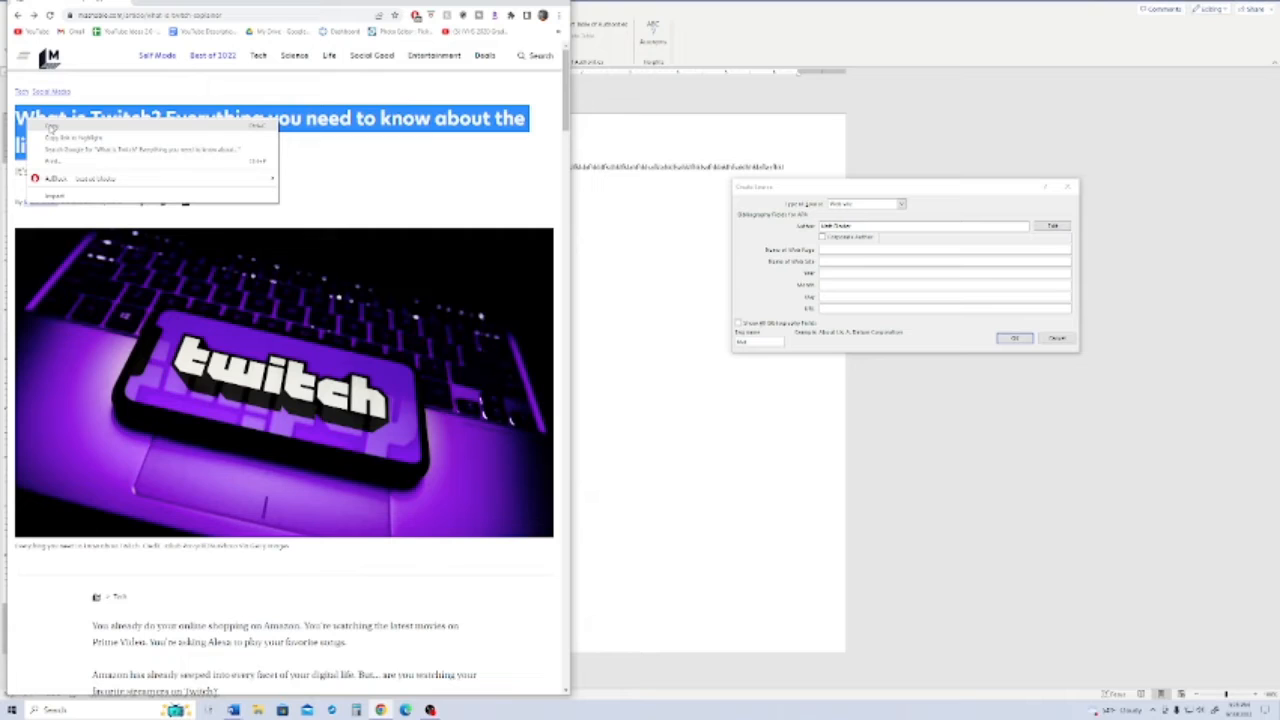
left_click(51, 126)
left_click(840, 251)
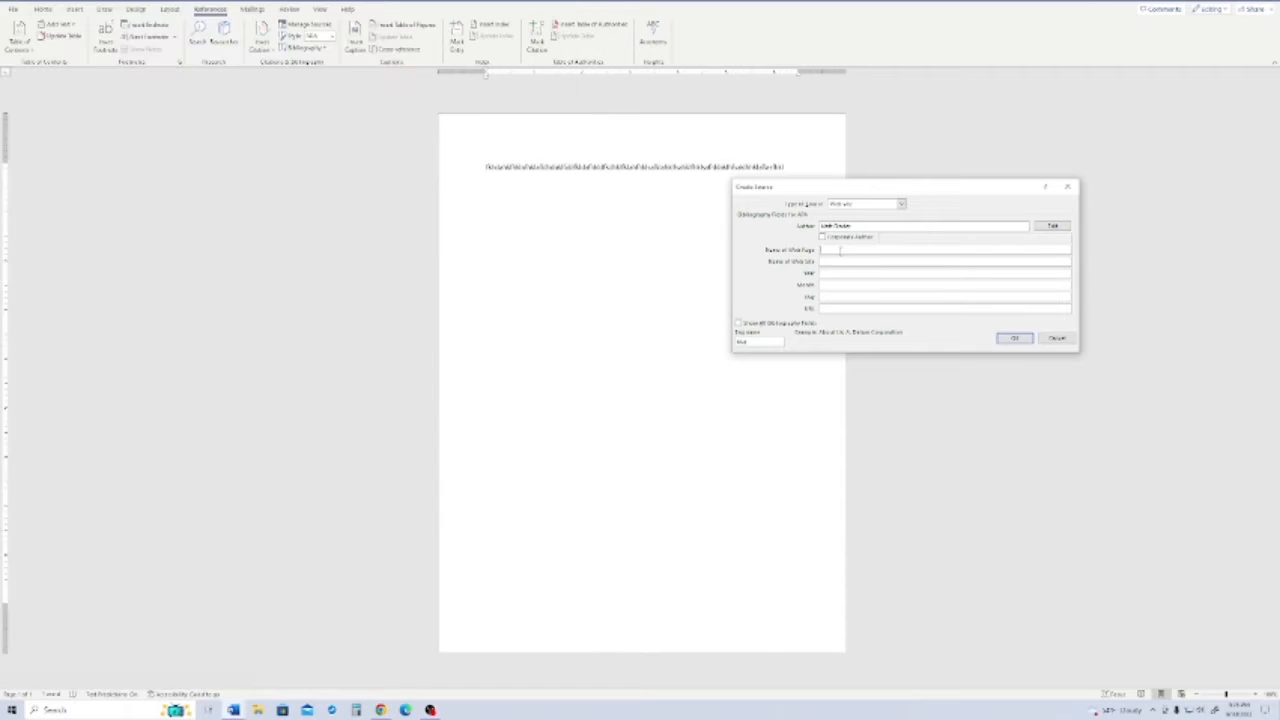
key("ctrl+v")
- Check the publisher's name on the article site's home page and enter Mashable as the source's web site name
left_click(829, 262)
left_click(381, 710)
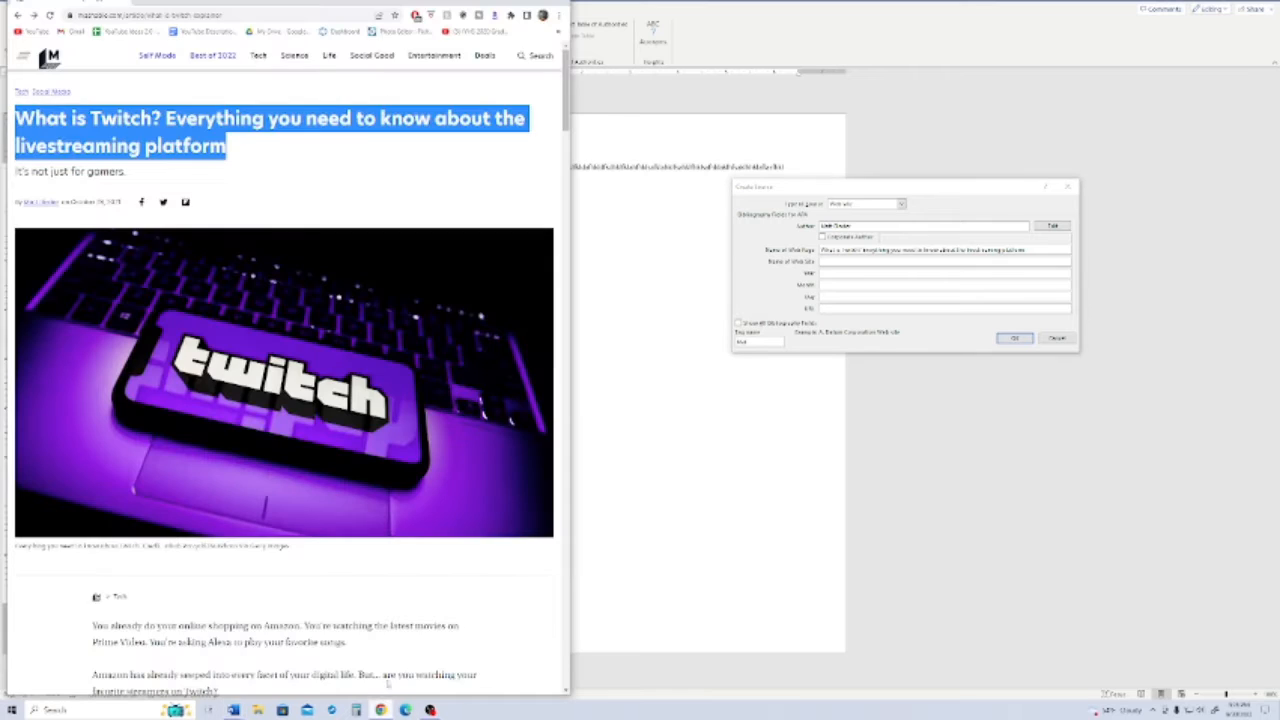
left_click(256, 171)
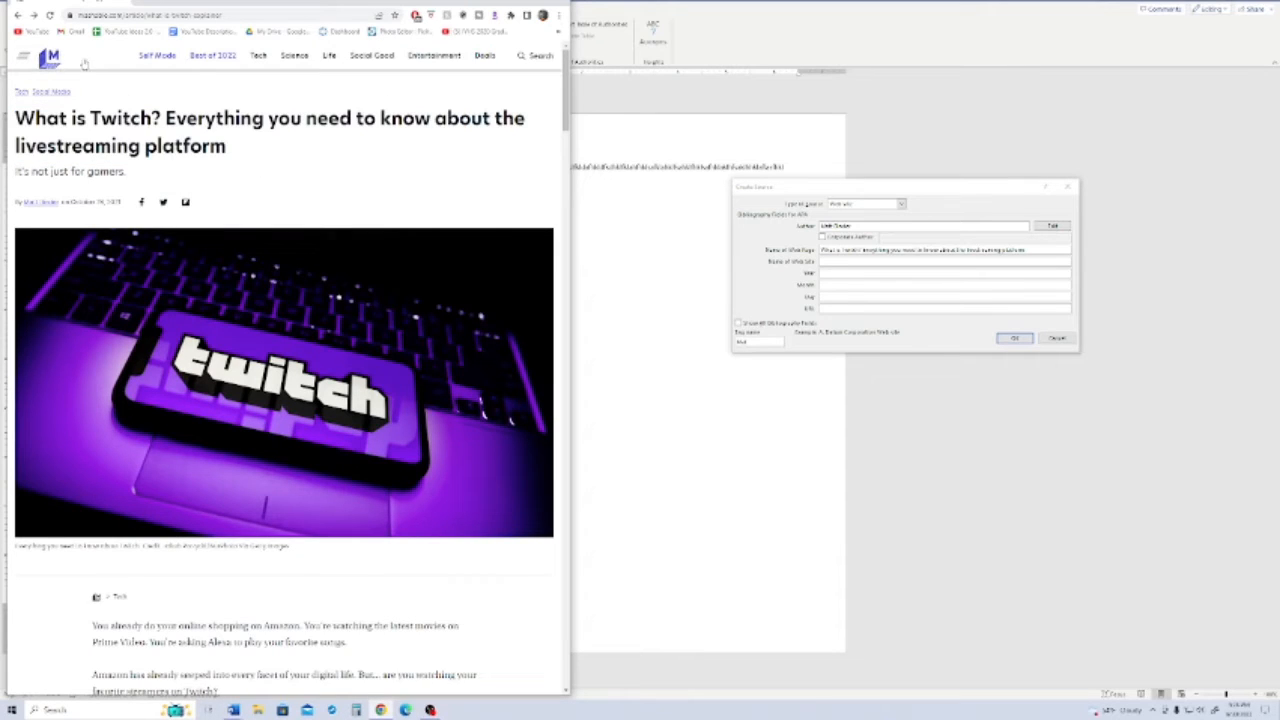
left_click(50, 58)
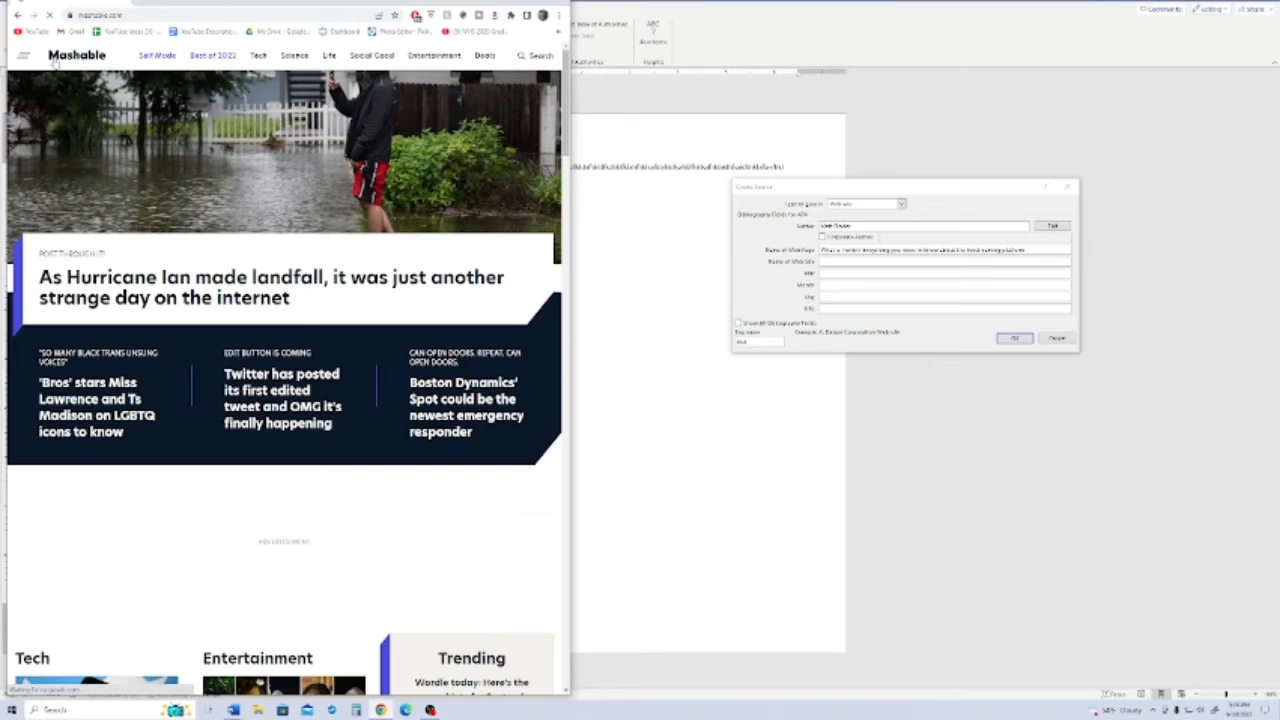
left_click(853, 262)
type("Mashable")
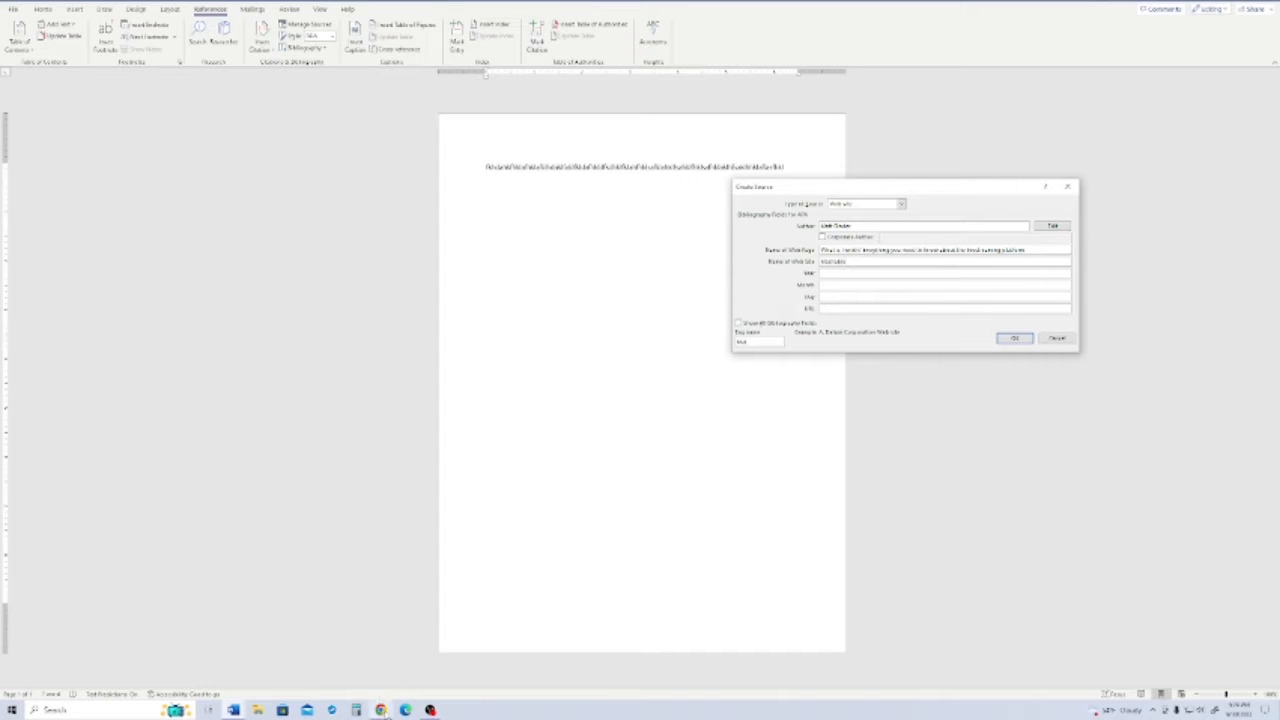
- Return to the Twitch article and enter its publication date in the source, with year 2021, month Oct and the day
left_click(381, 710)
left_click(18, 16)
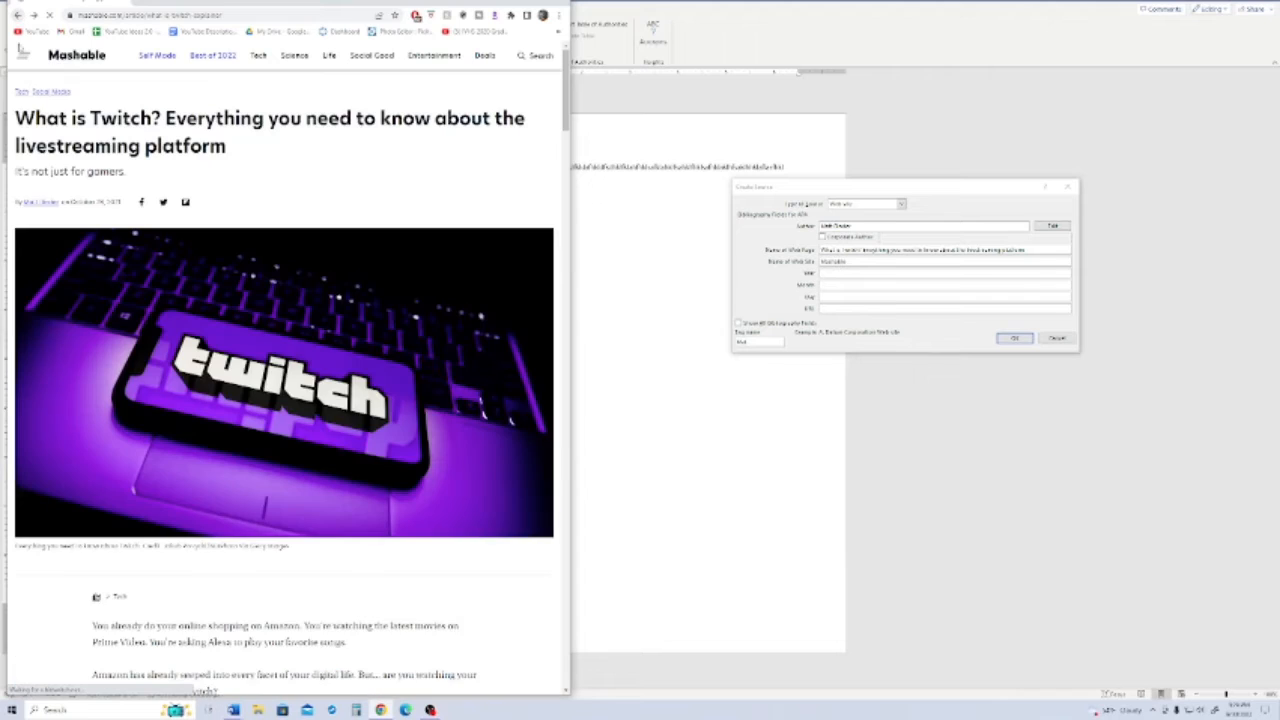
left_click(858, 273)
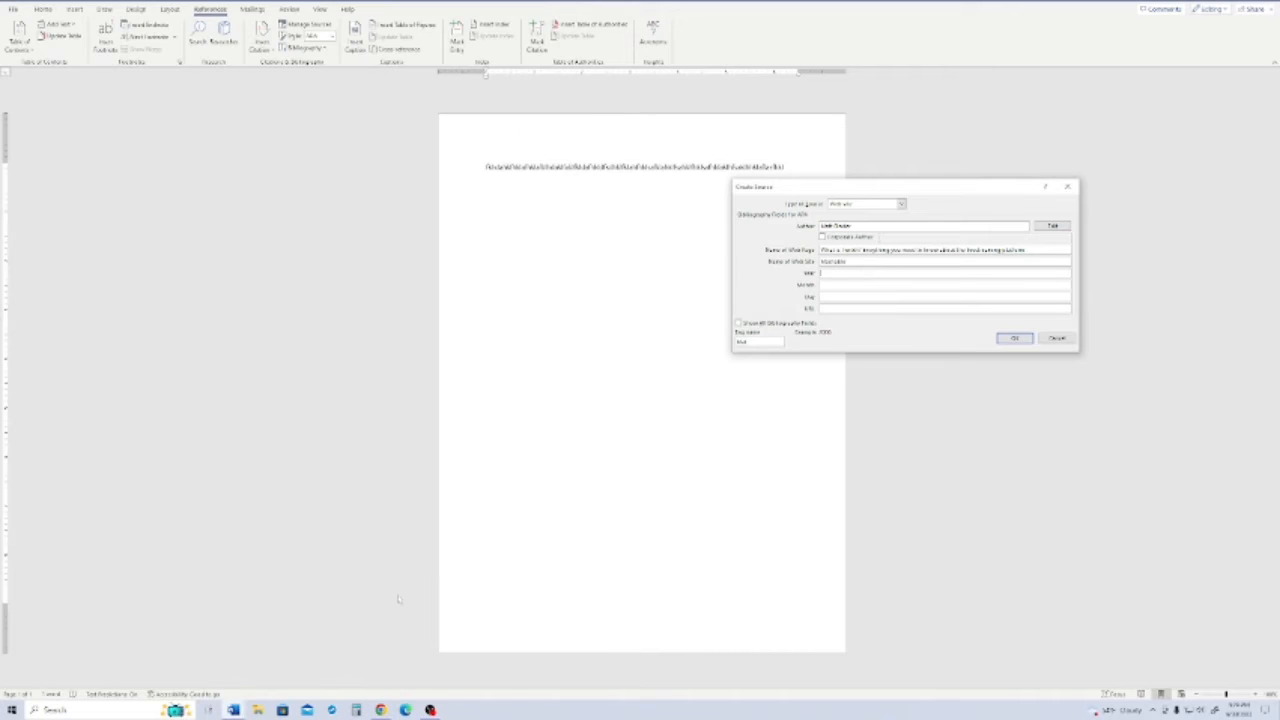
left_click(381, 710)
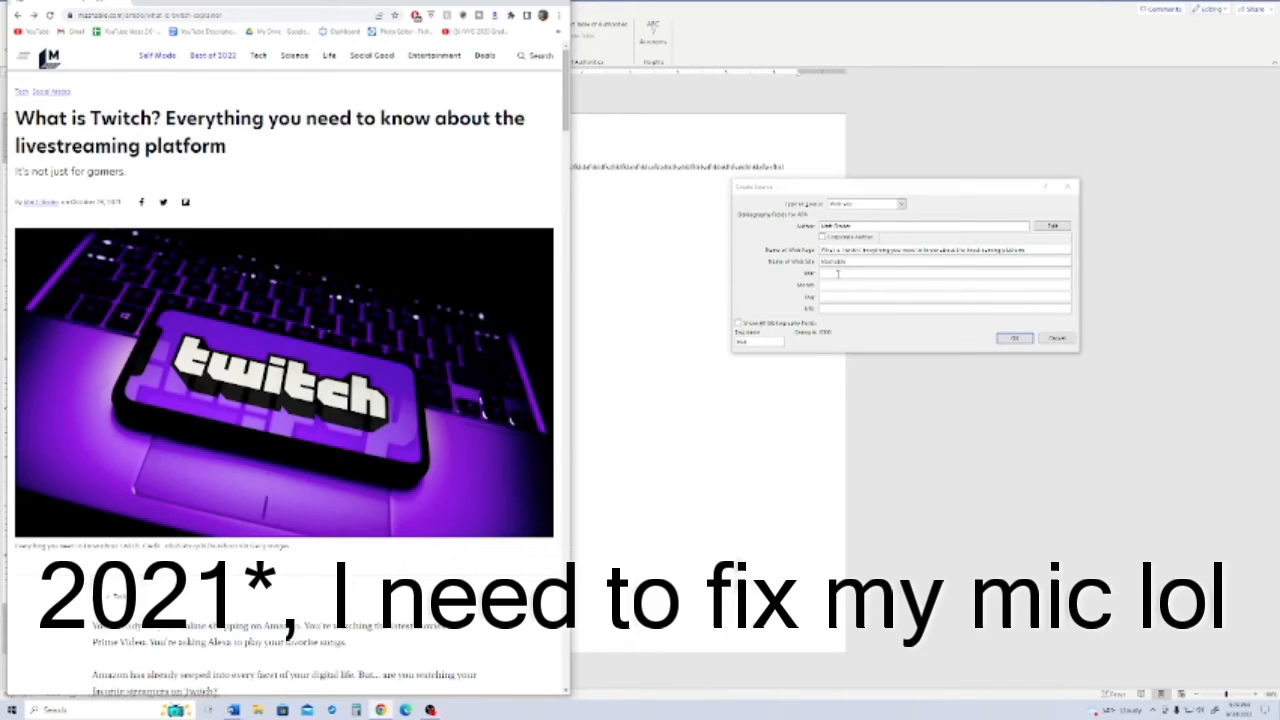
left_click(838, 273)
type("2021")
left_click(832, 284)
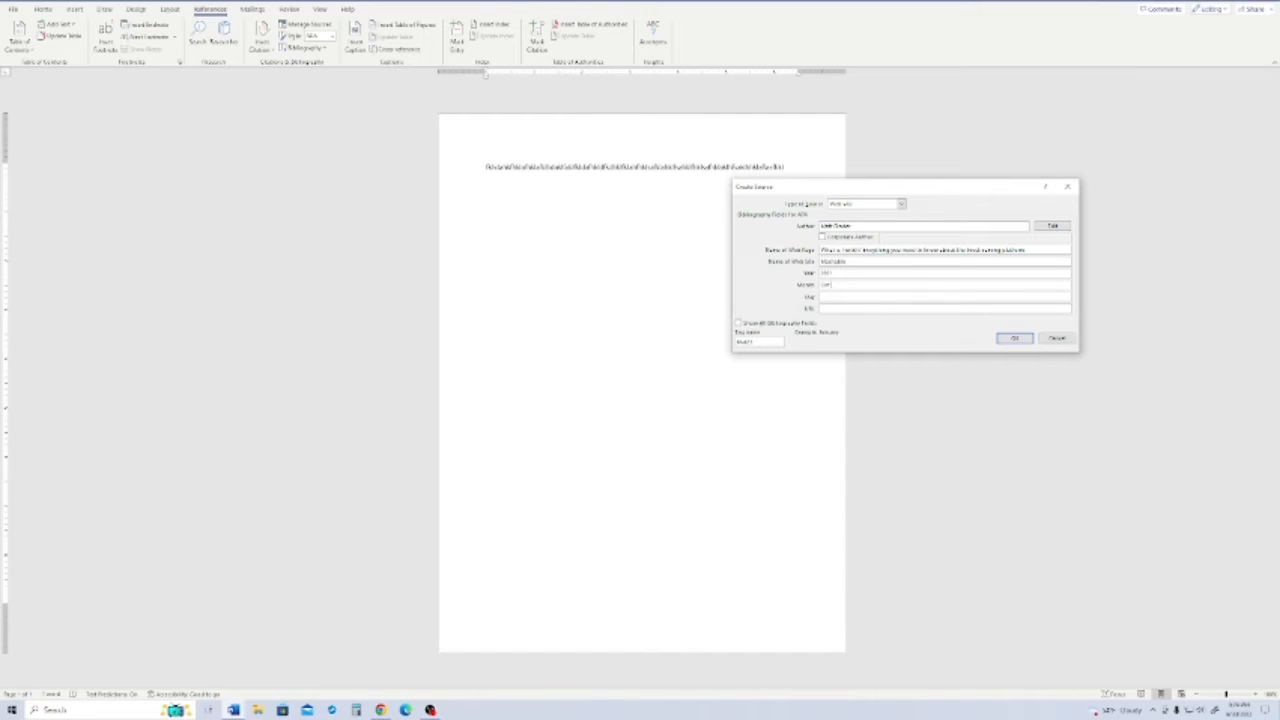
left_click(830, 298)
- Copy the Twitch article's web address from Chrome into the source's URL
left_click(822, 308)
left_click(381, 710)
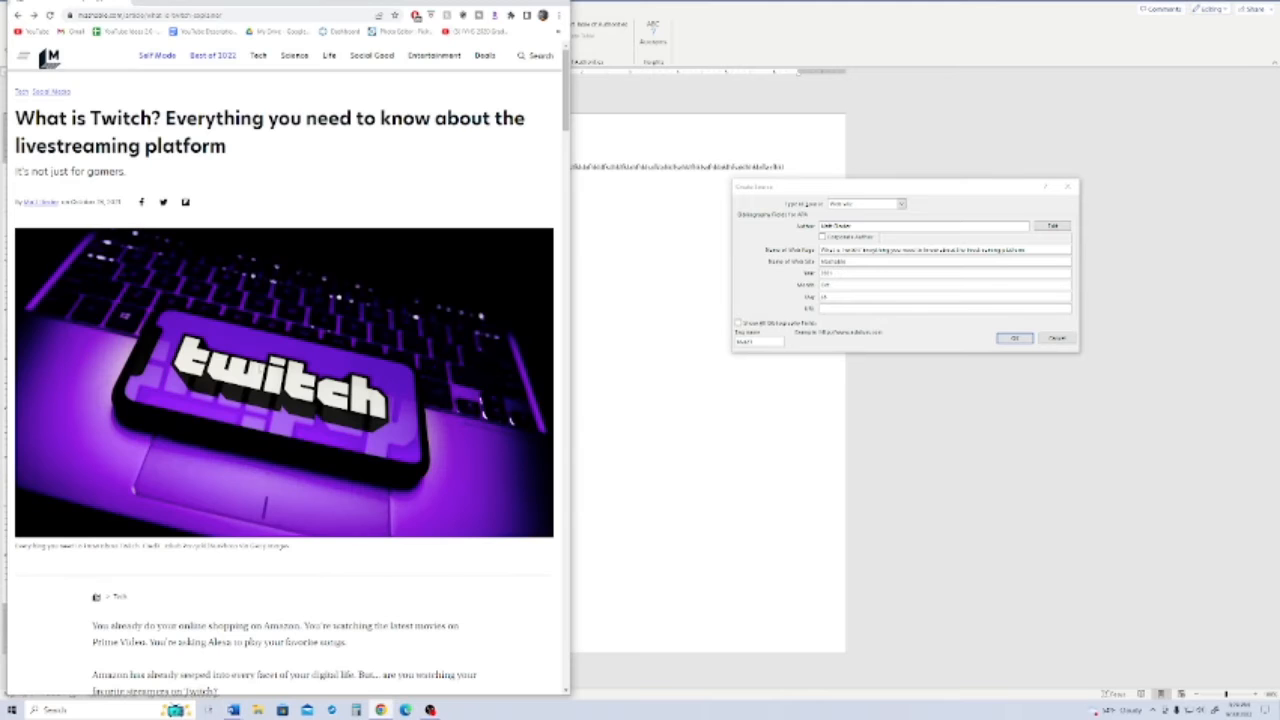
left_click(232, 14)
right_click(88, 19)
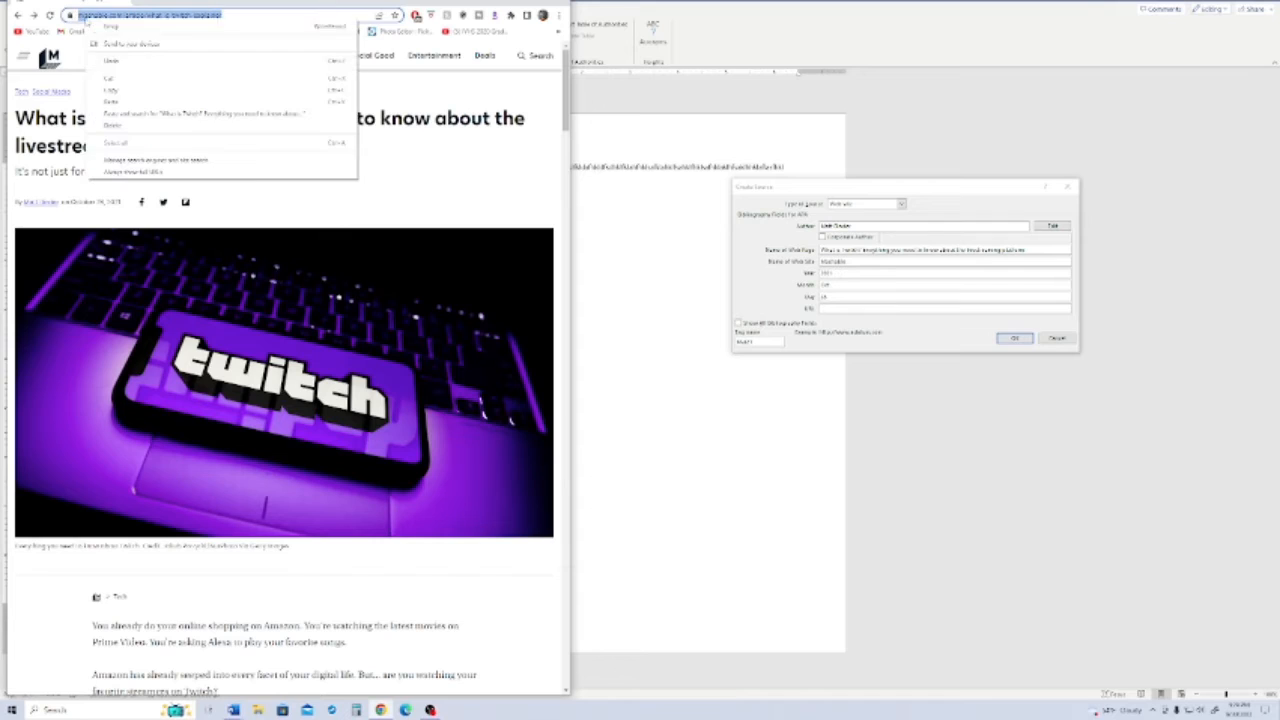
left_click(122, 90)
left_click(842, 309)
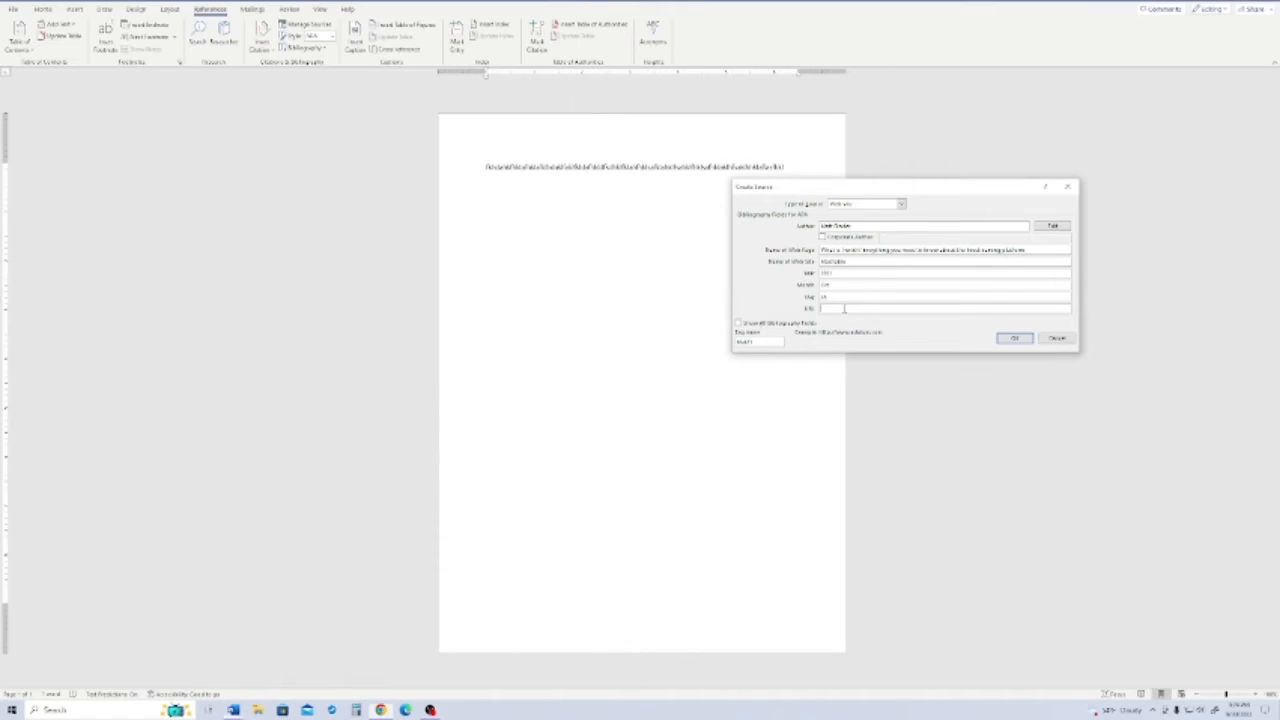
key("ctrl+v")
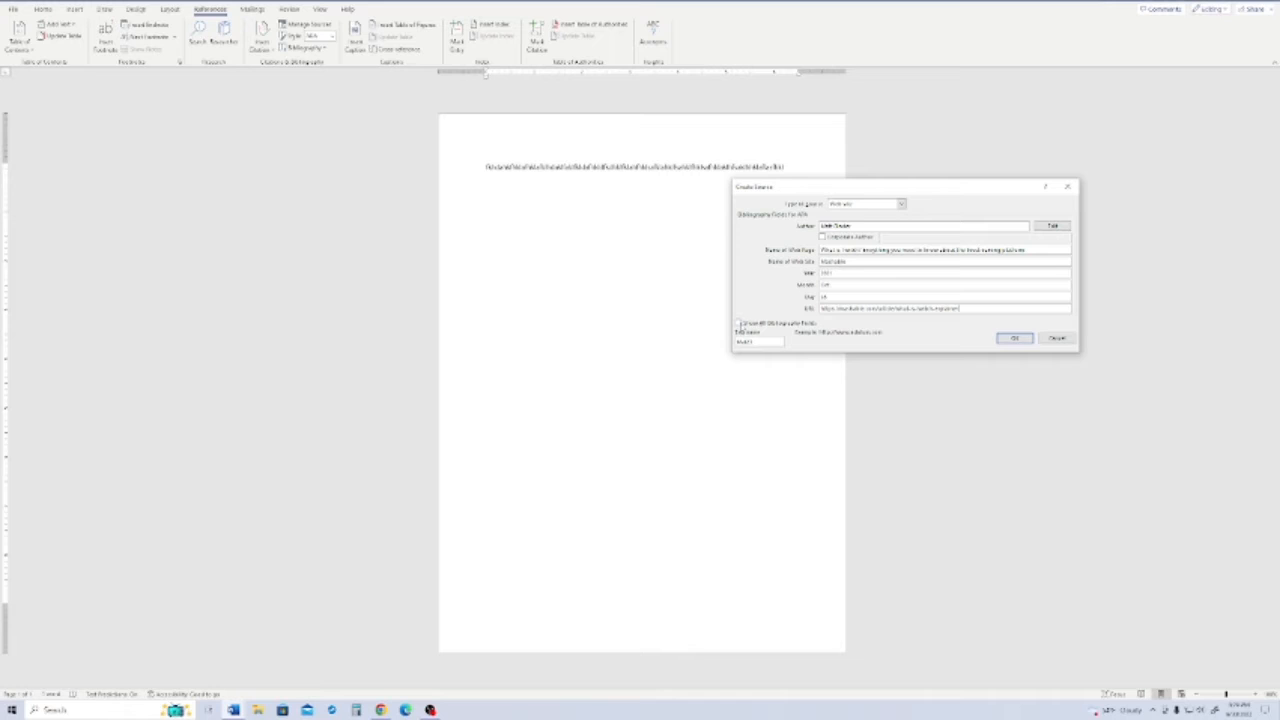
- Show all bibliography fields and enter the access date, with year 2022, month Sept and the day
left_click(740, 324)
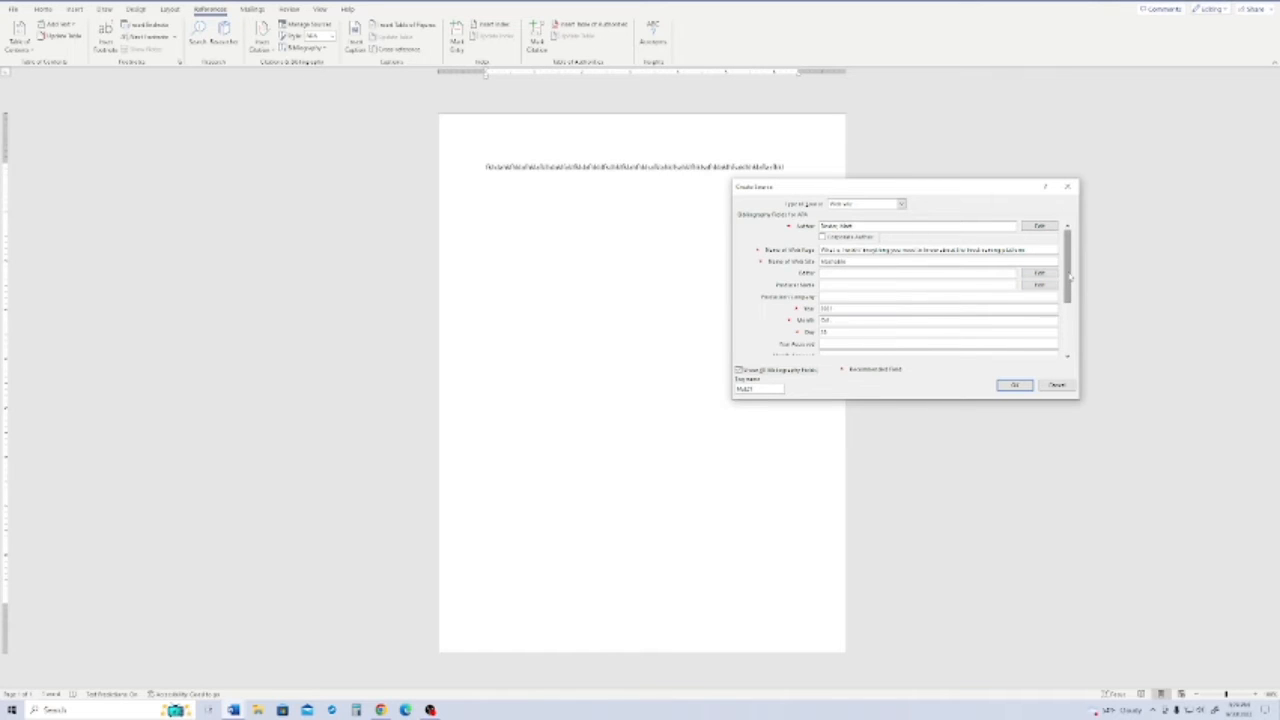
left_click_drag(1070, 278, 1070, 325)
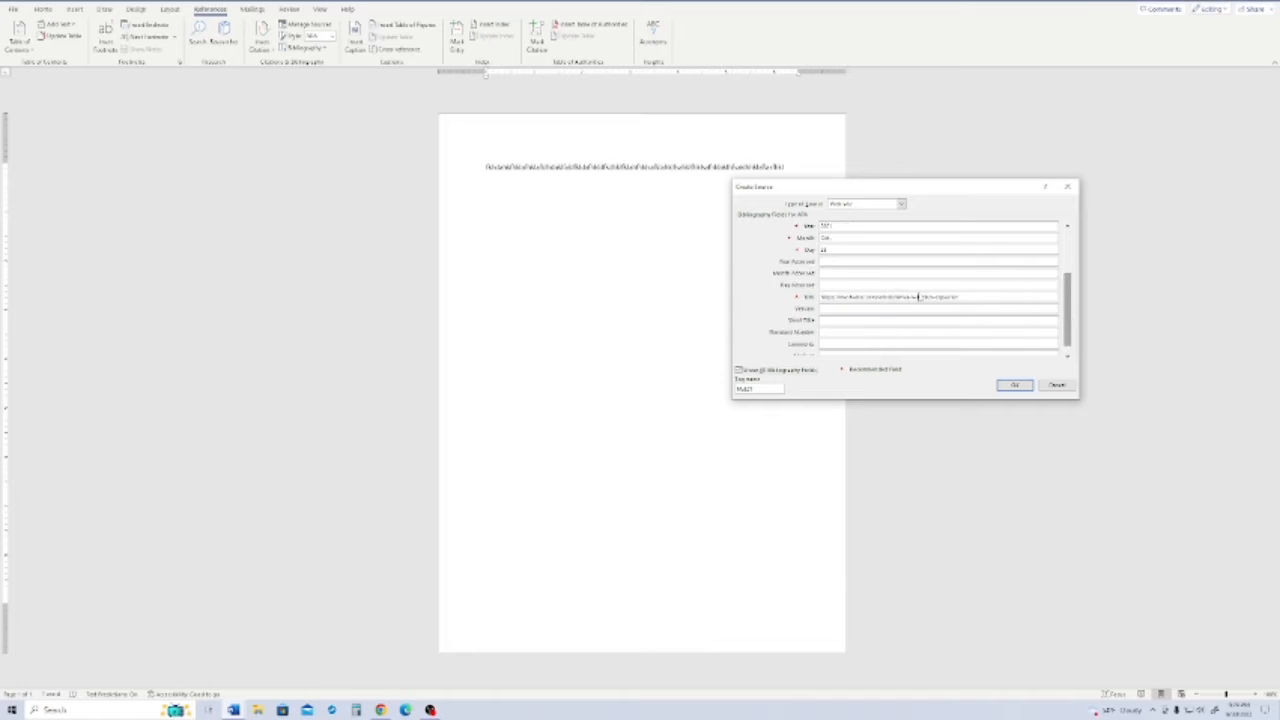
left_click(830, 262)
type("2022")
left_click(831, 273)
type("Sept")
left_click(838, 285)
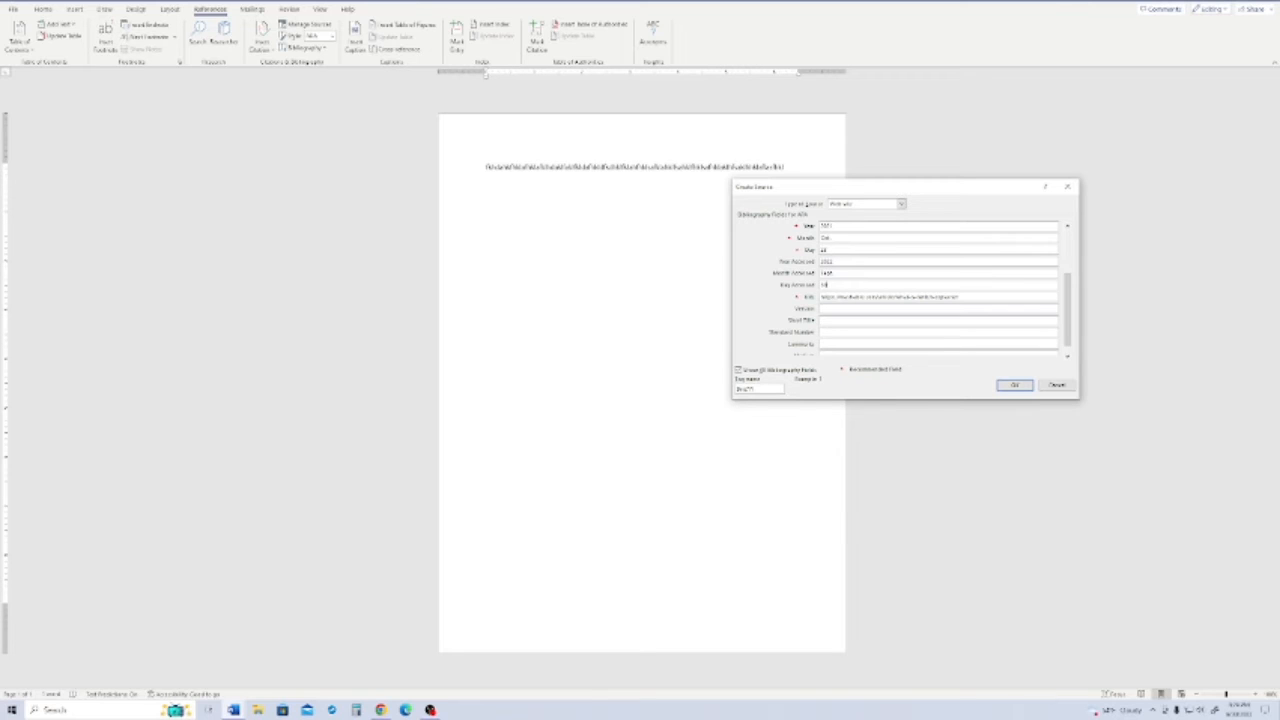
type("14")
- Set the source's medium to Website, review the remaining fields and insert the citation into the document
scroll(1060, 350, "down", 1)
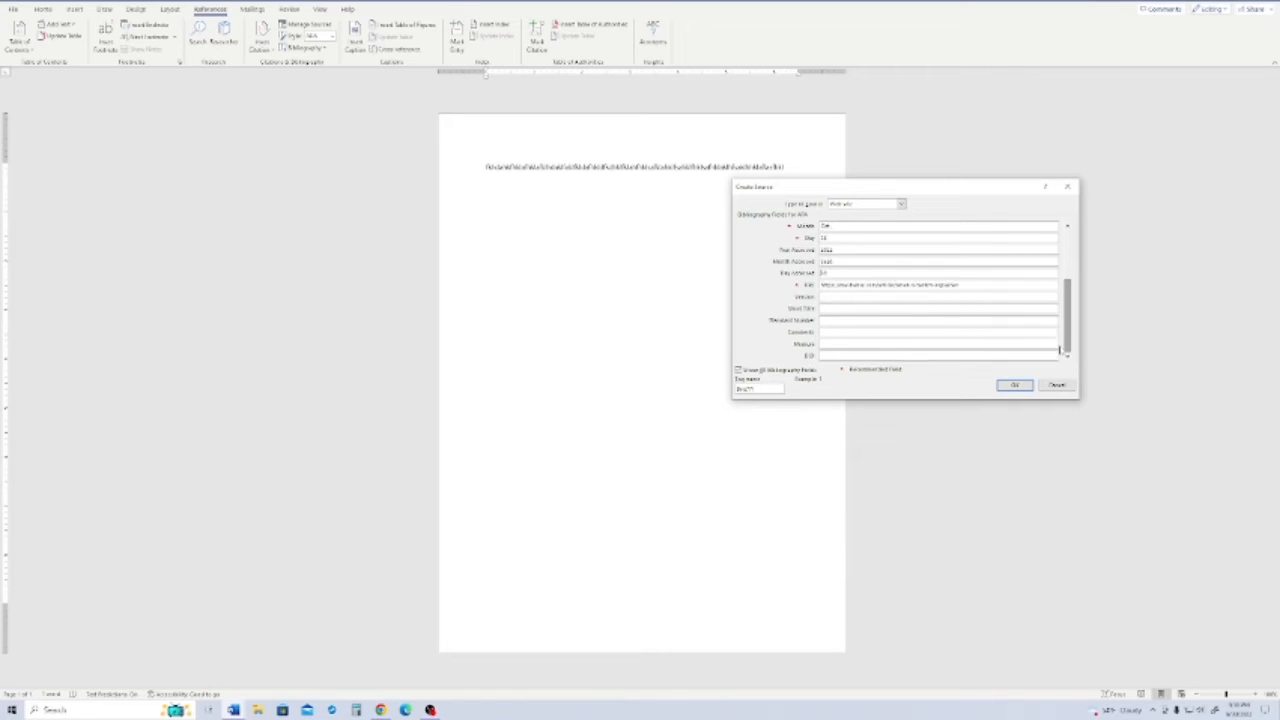
left_click(857, 343)
left_click(843, 319)
left_click(838, 343)
type("Podcast")
scroll(1070, 300, "up", 5)
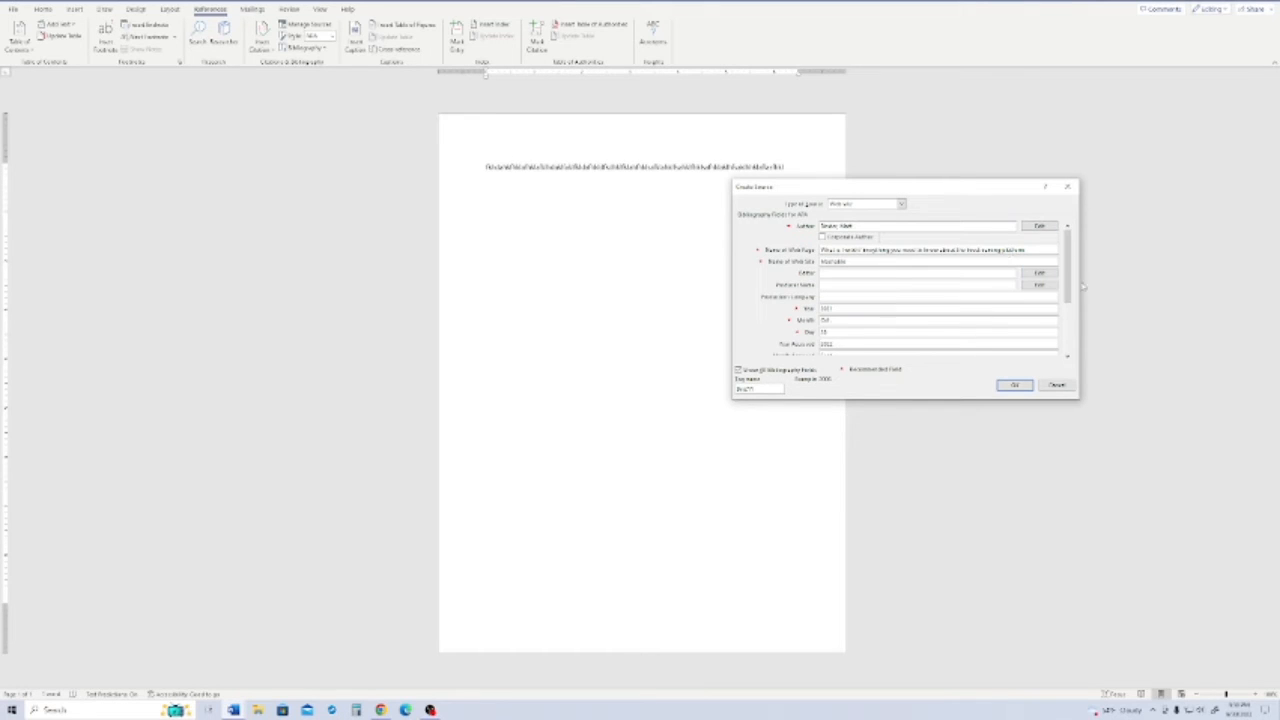
scroll(1066, 330, "down", 5)
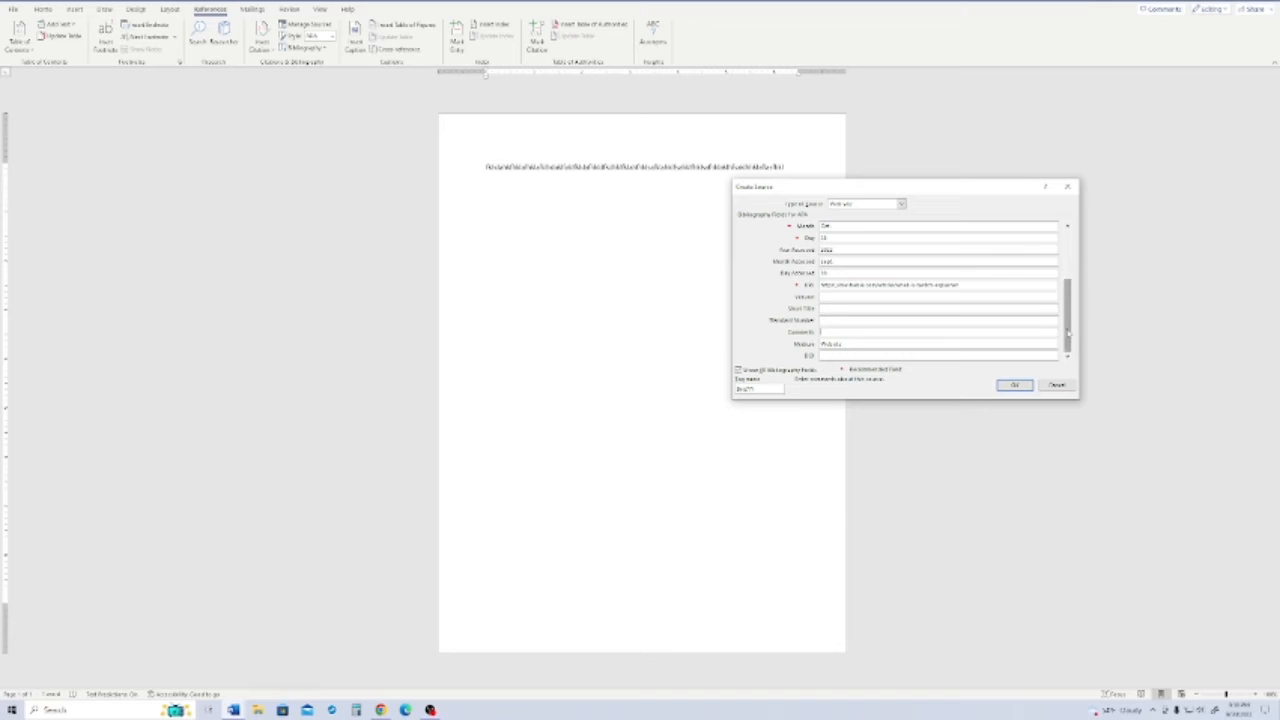
scroll(1063, 338, "up", 5)
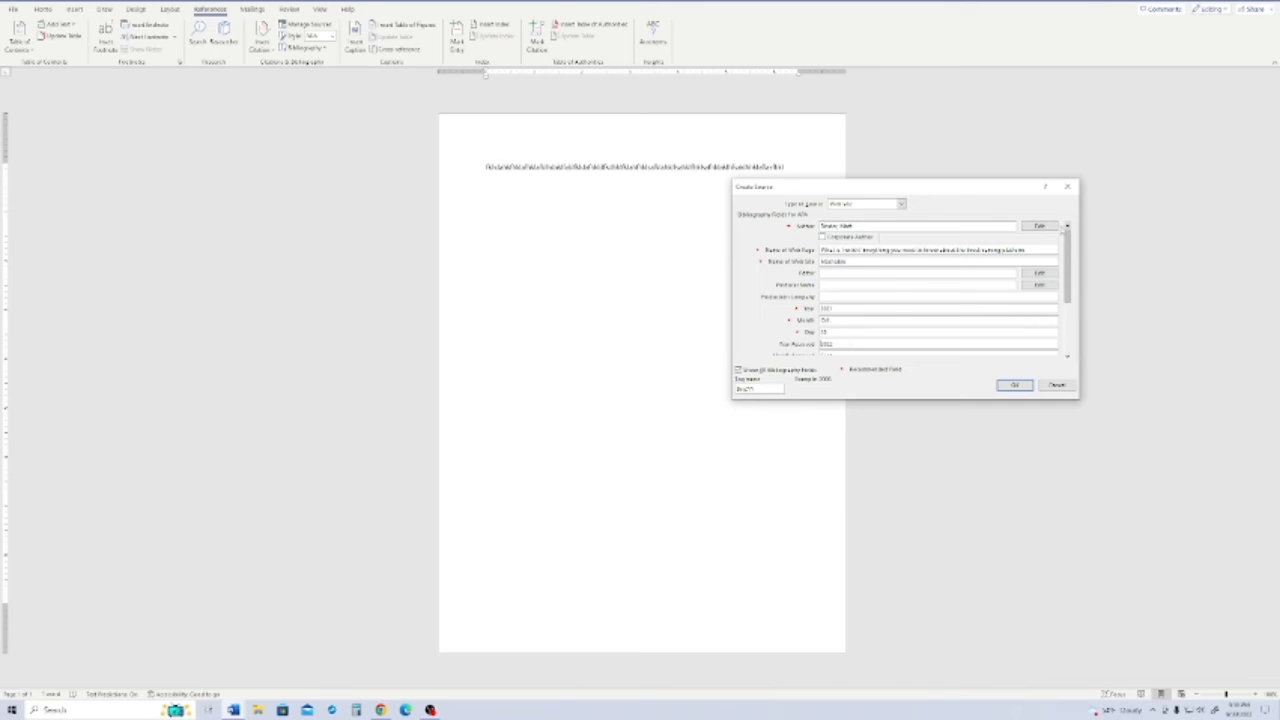
left_click(1012, 386)
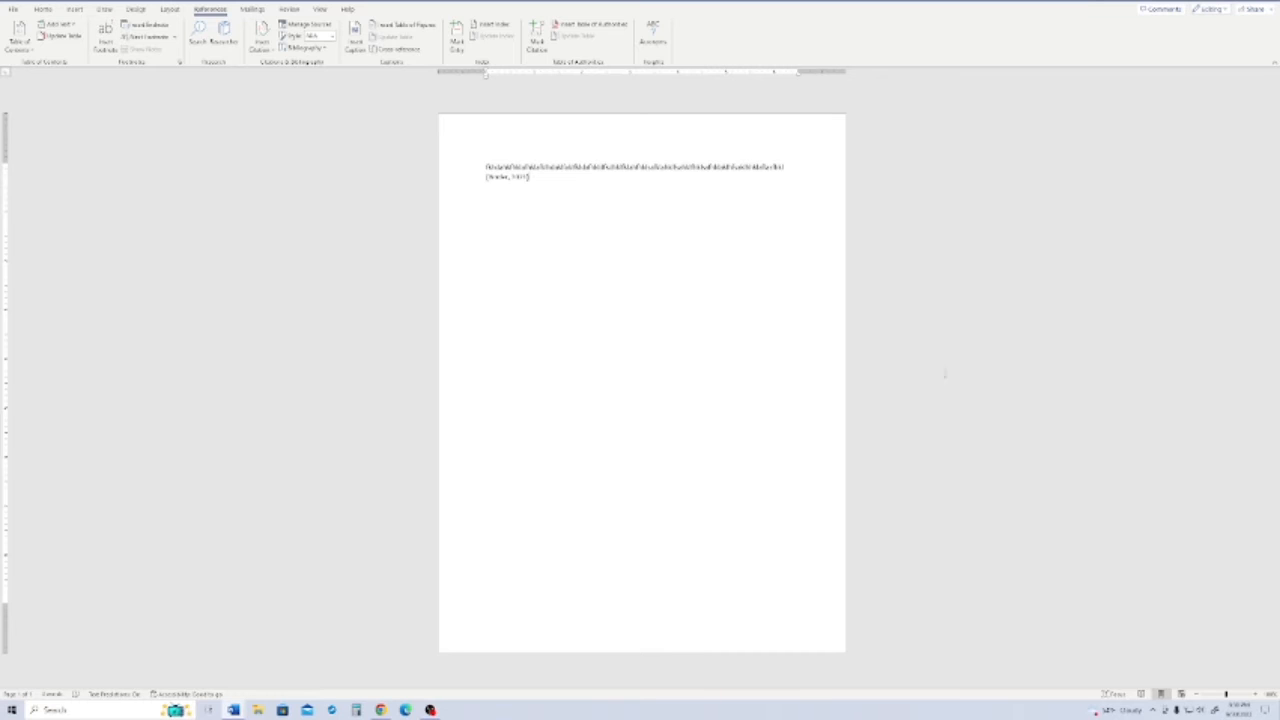
- Change the citation style of the inserted in-text citation to MLA Seventh Edition
left_click_drag(531, 178, 478, 183)
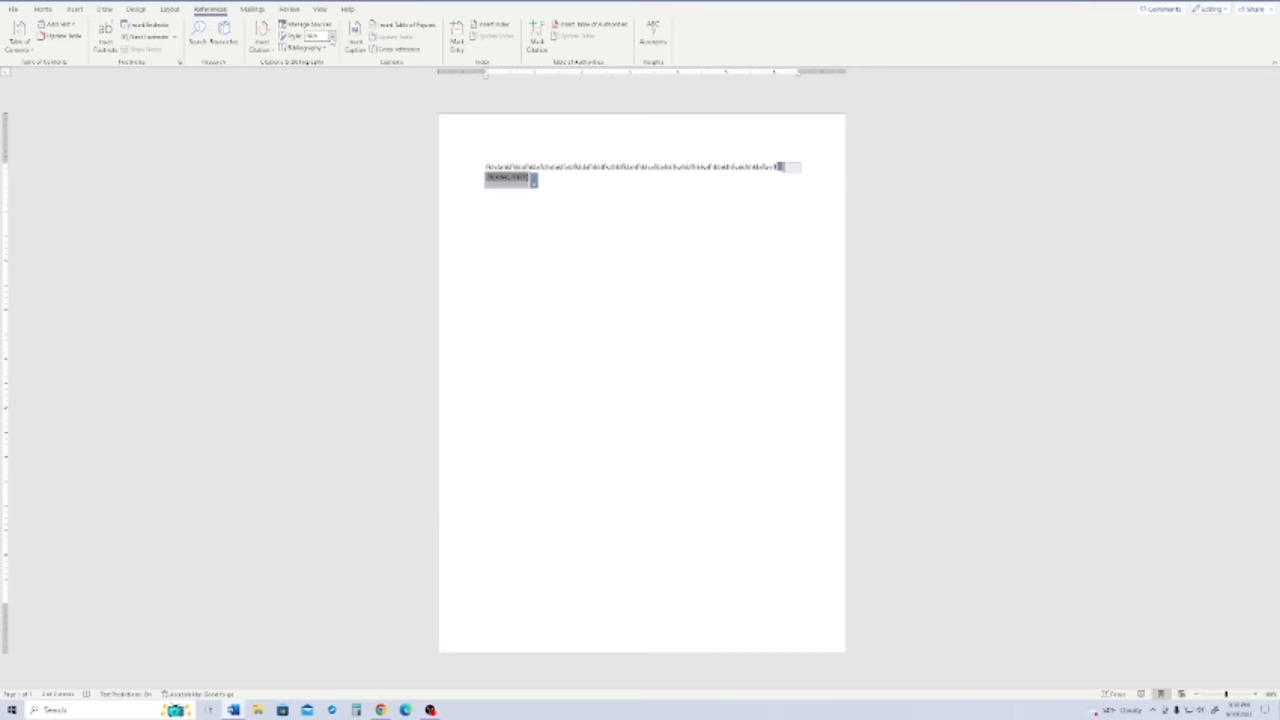
left_click(333, 37)
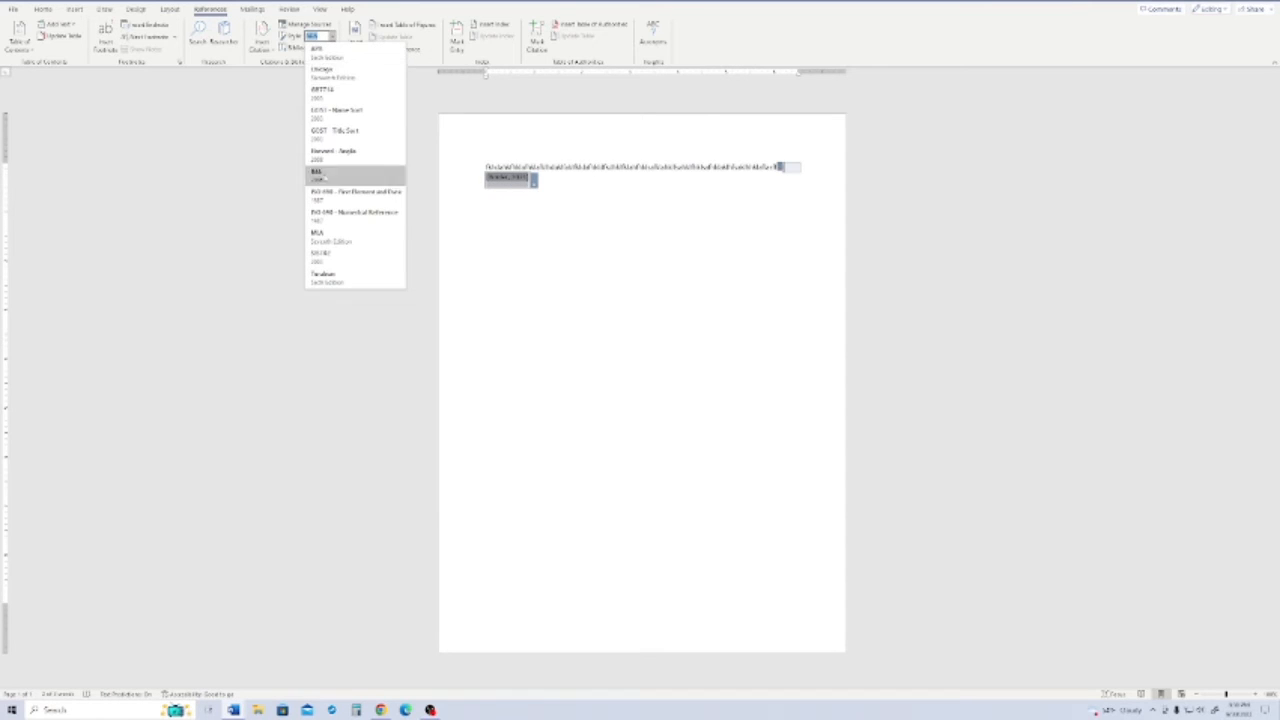
left_click(327, 236)
left_click(494, 183)
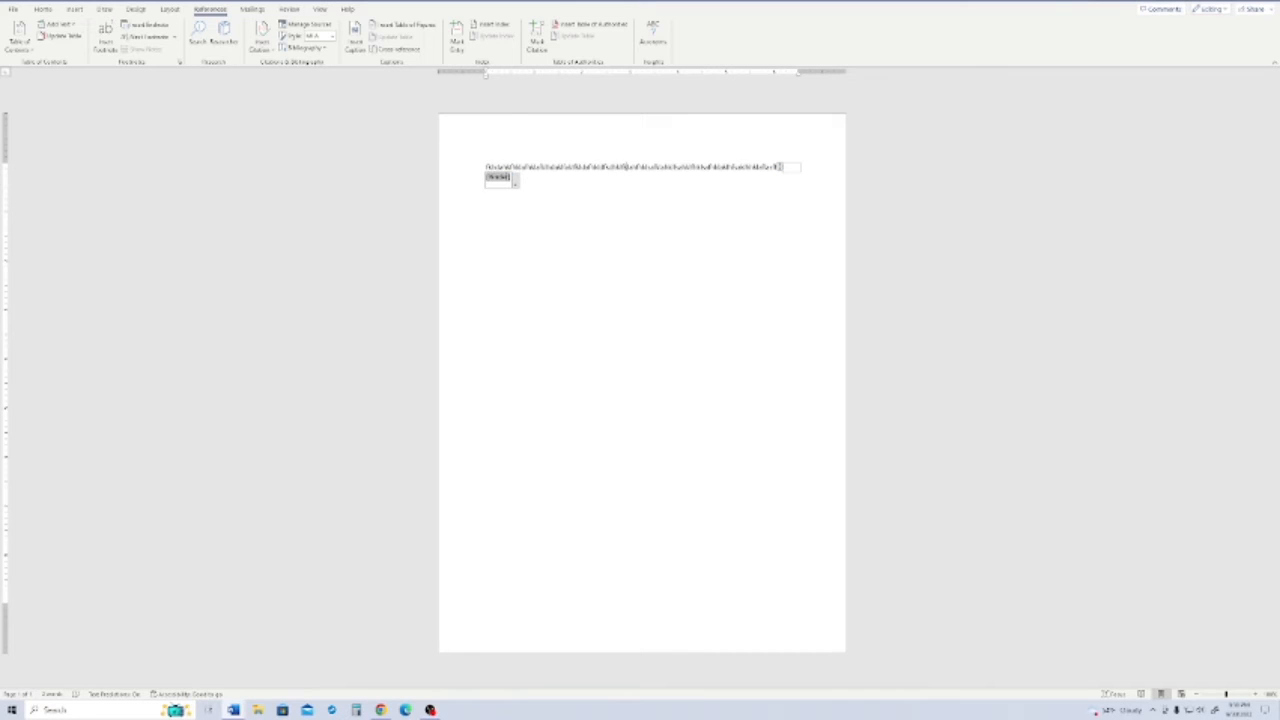
- Insert a citation to the saved Twitch source in the middle of the text and open that citation's options
left_click(260, 46)
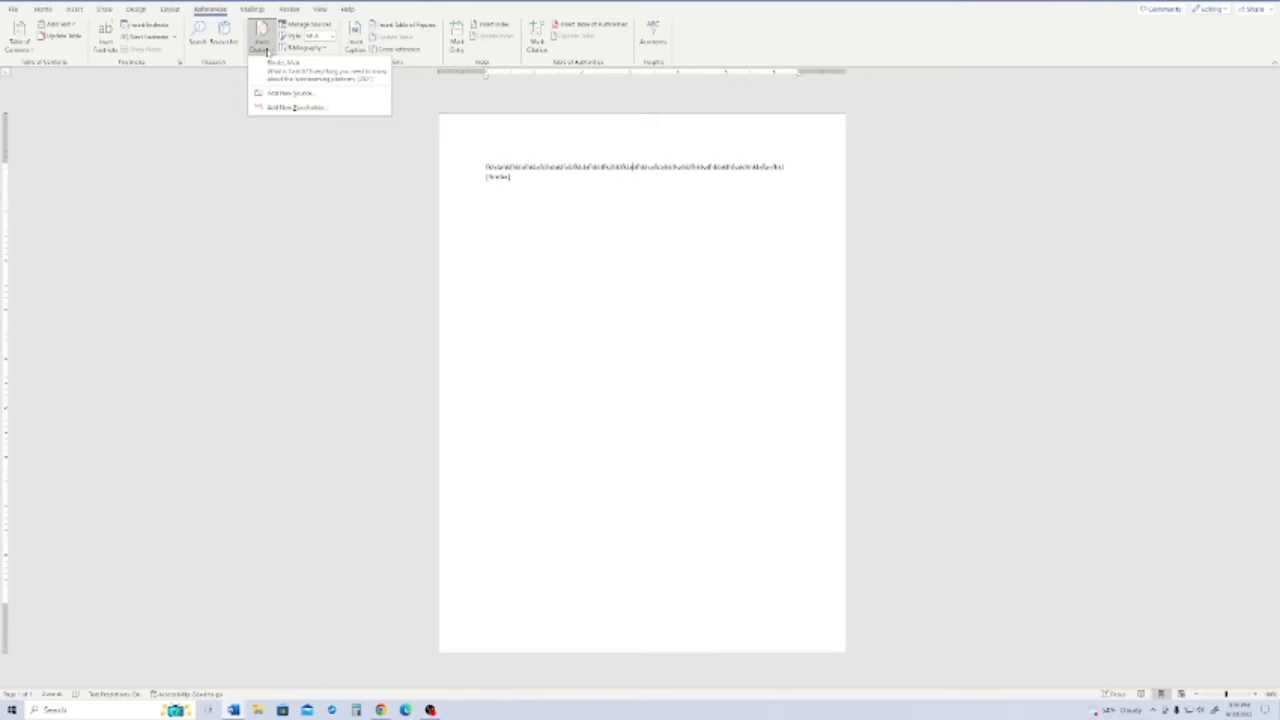
left_click(284, 77)
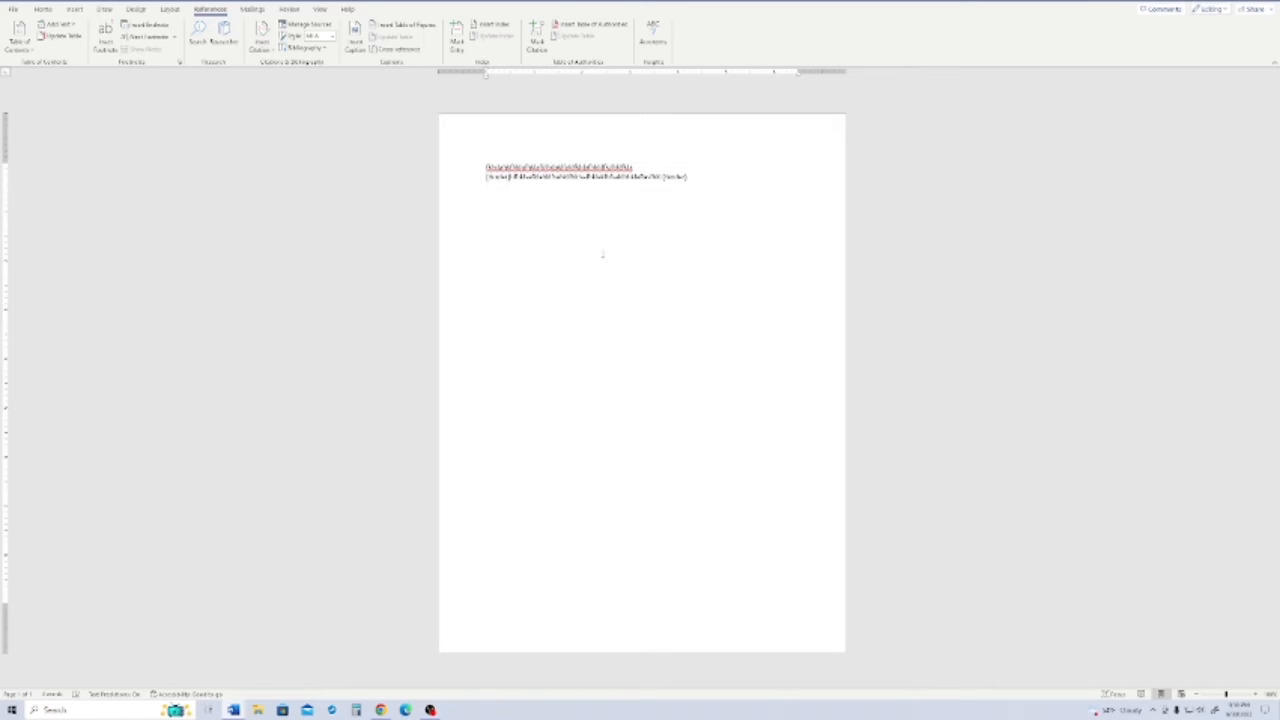
left_click(514, 180)
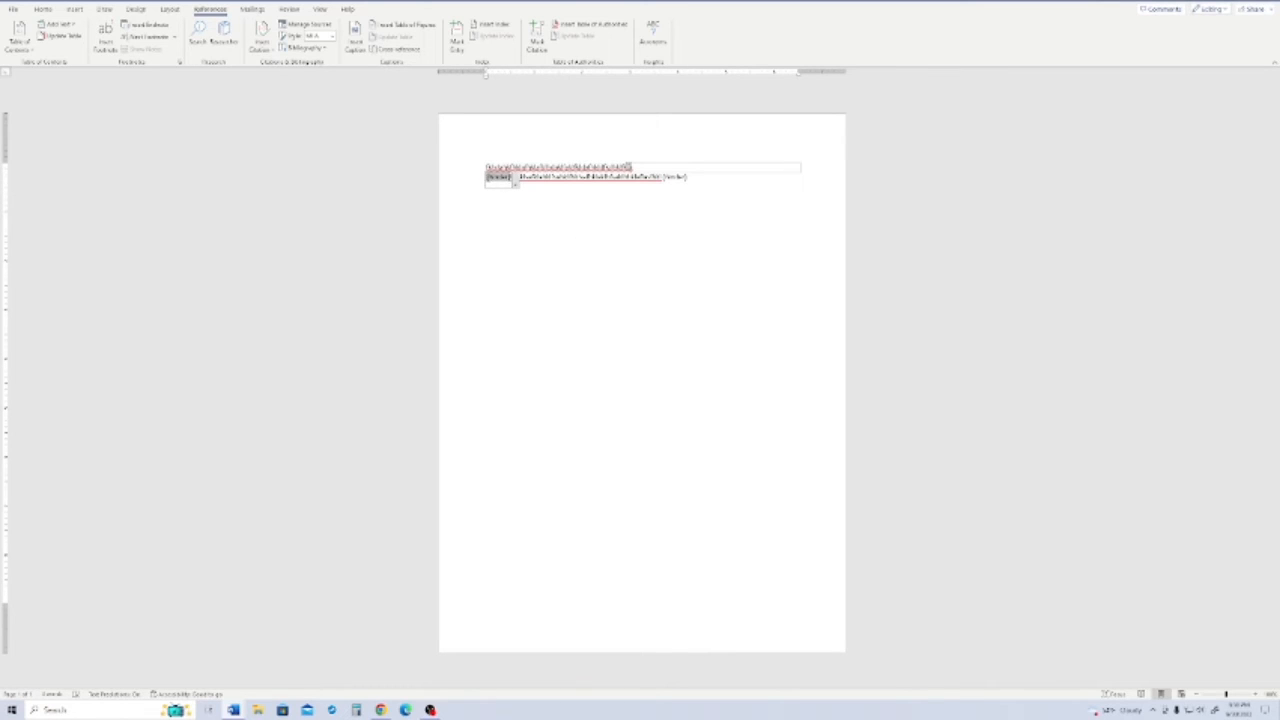
left_click(516, 185)
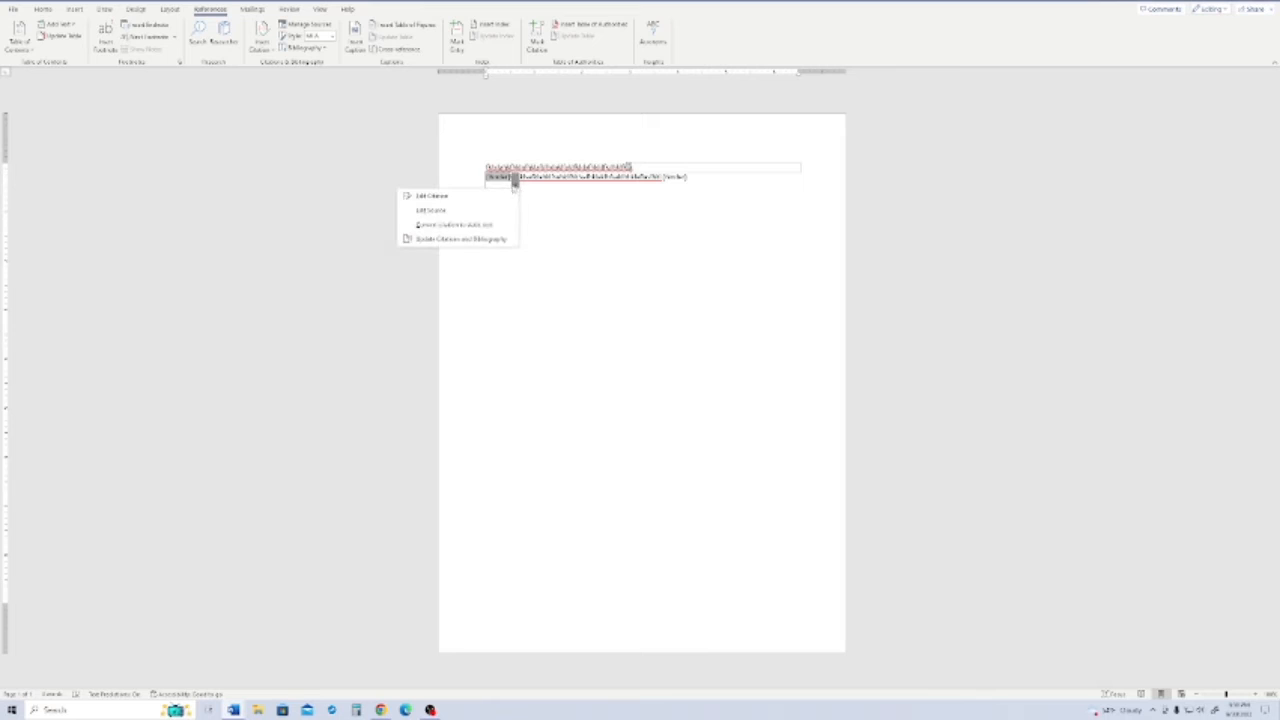
- Move the citation at the end of the text to an earlier spot, before the last stretch of words
left_click(498, 178)
left_click(479, 180)
left_click(502, 185)
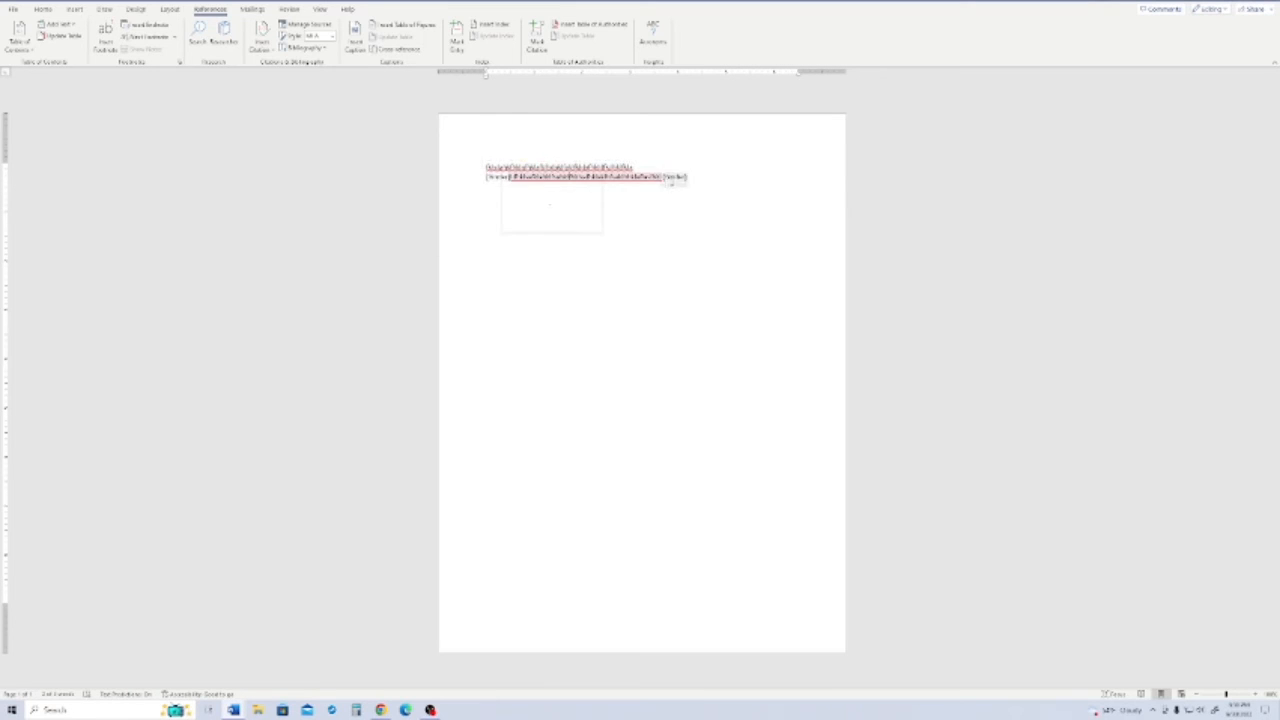
left_click_drag(645, 179, 605, 179)
left_click(659, 188)
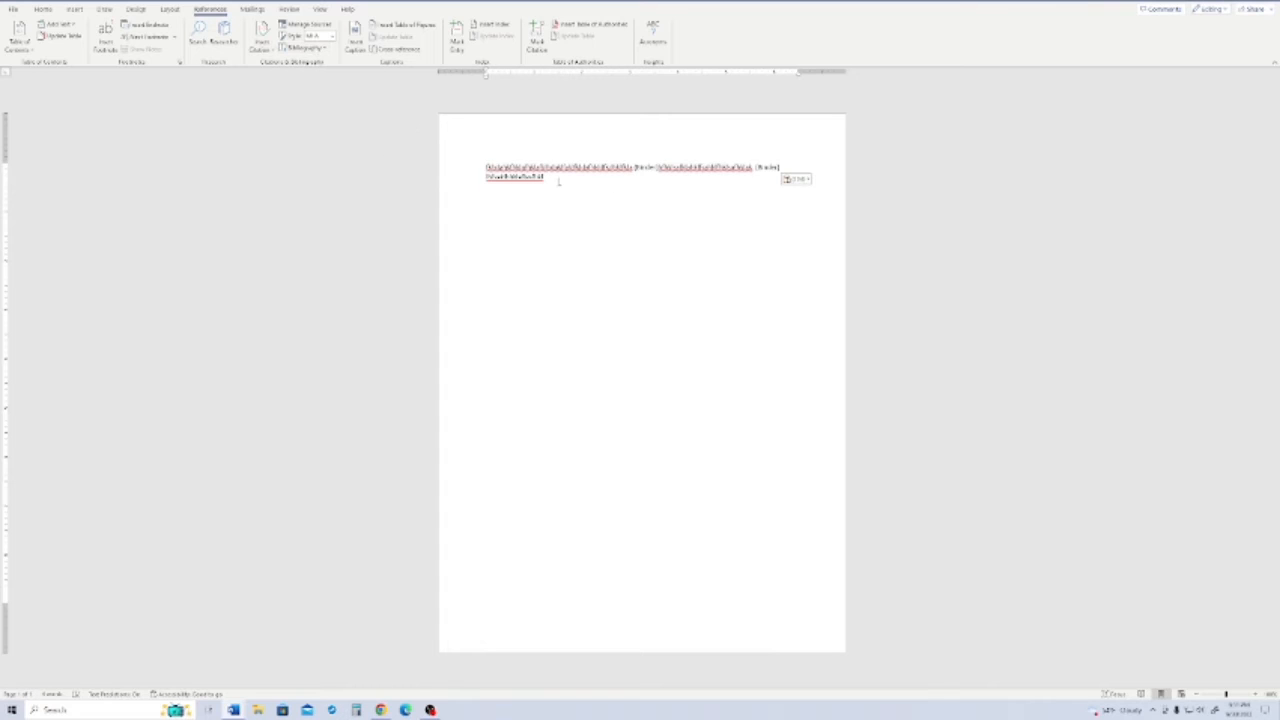
- Start new lines below the text and insert a plain bibliography there without a heading
key("Return")
key("Return")
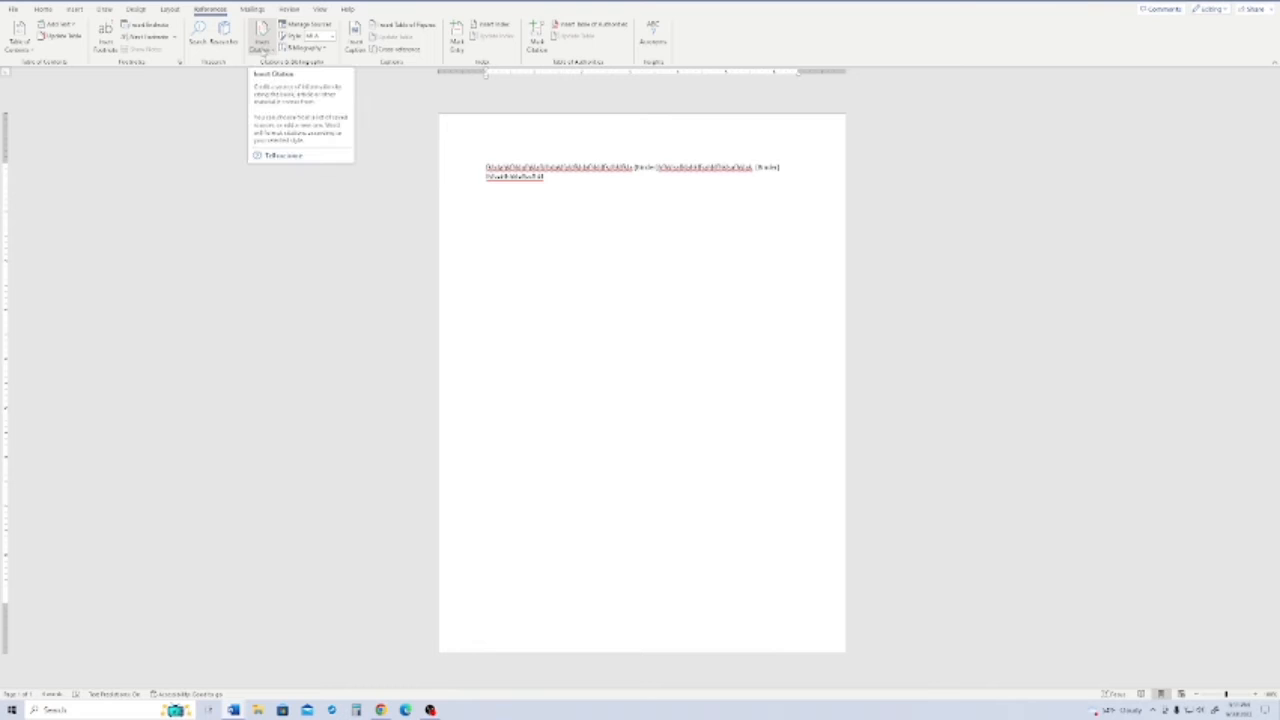
left_click(269, 54)
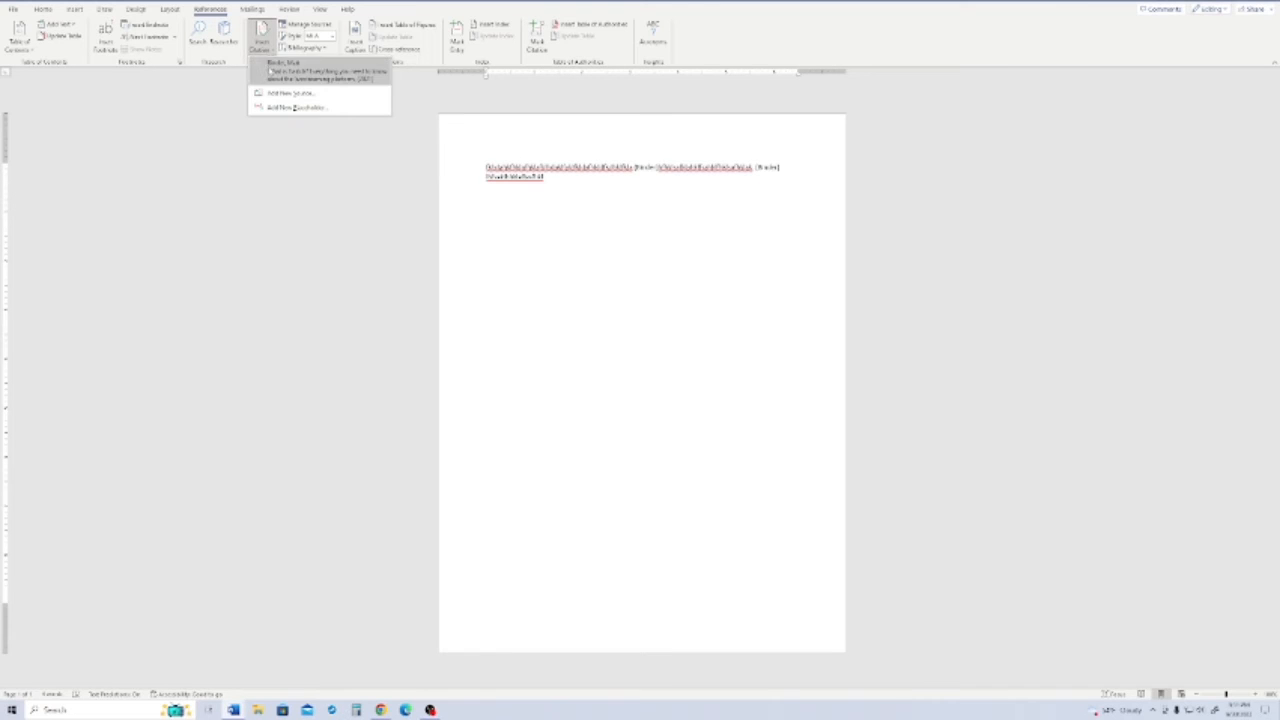
left_click(318, 50)
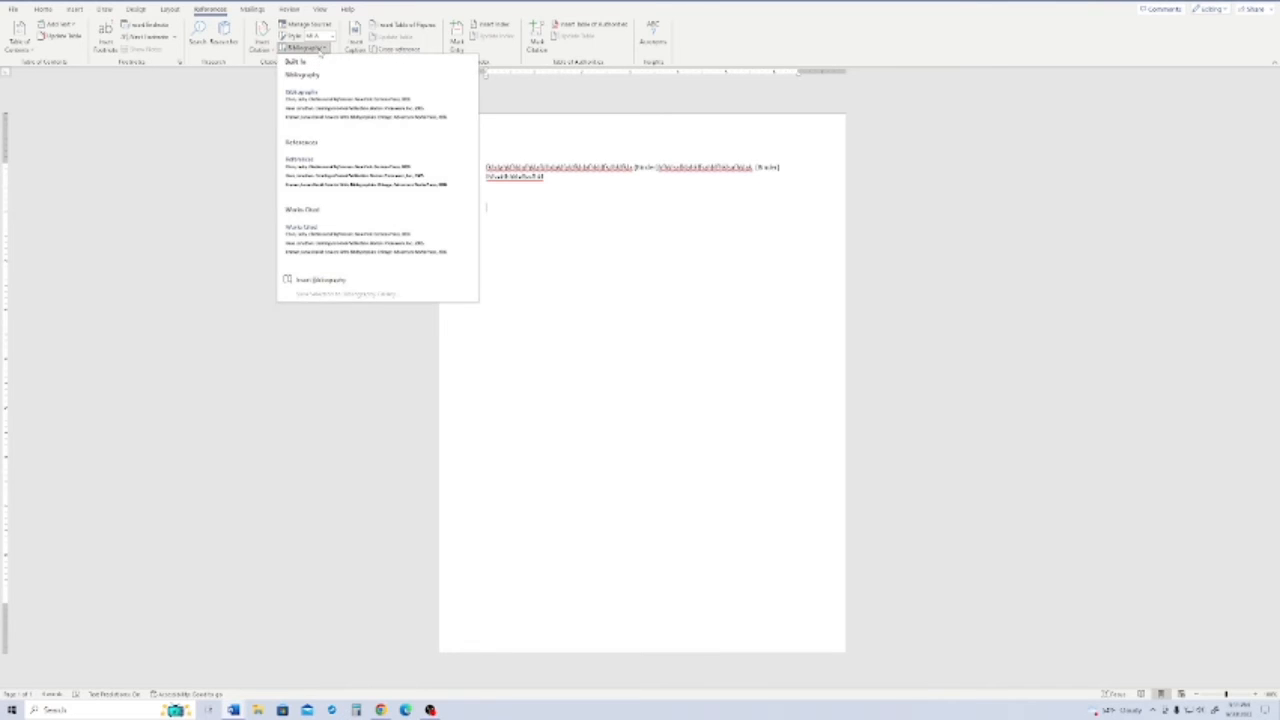
left_click(316, 281)
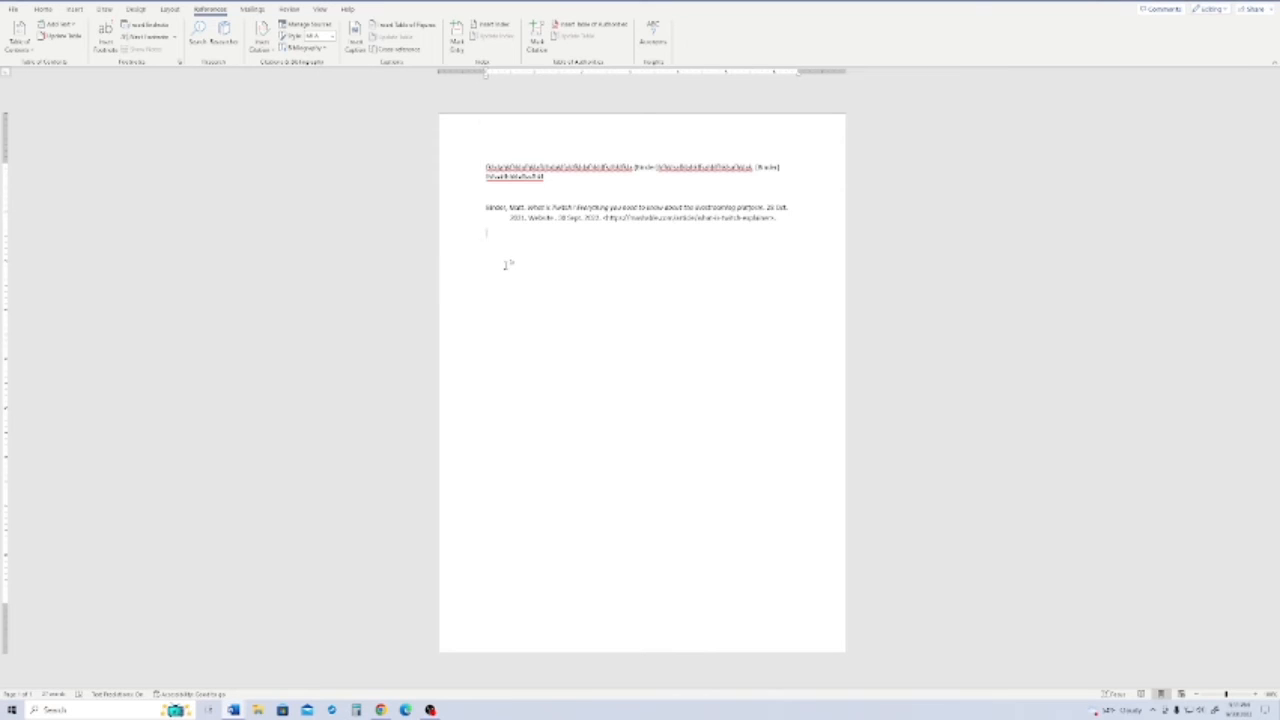
- Select the inserted bibliography entry and switch the citation style to APA Sixth Edition
left_click_drag(485, 208, 797, 220)
left_click(642, 235)
left_click_drag(783, 218, 437, 210)
left_click(551, 254)
left_click_drag(490, 210, 488, 236)
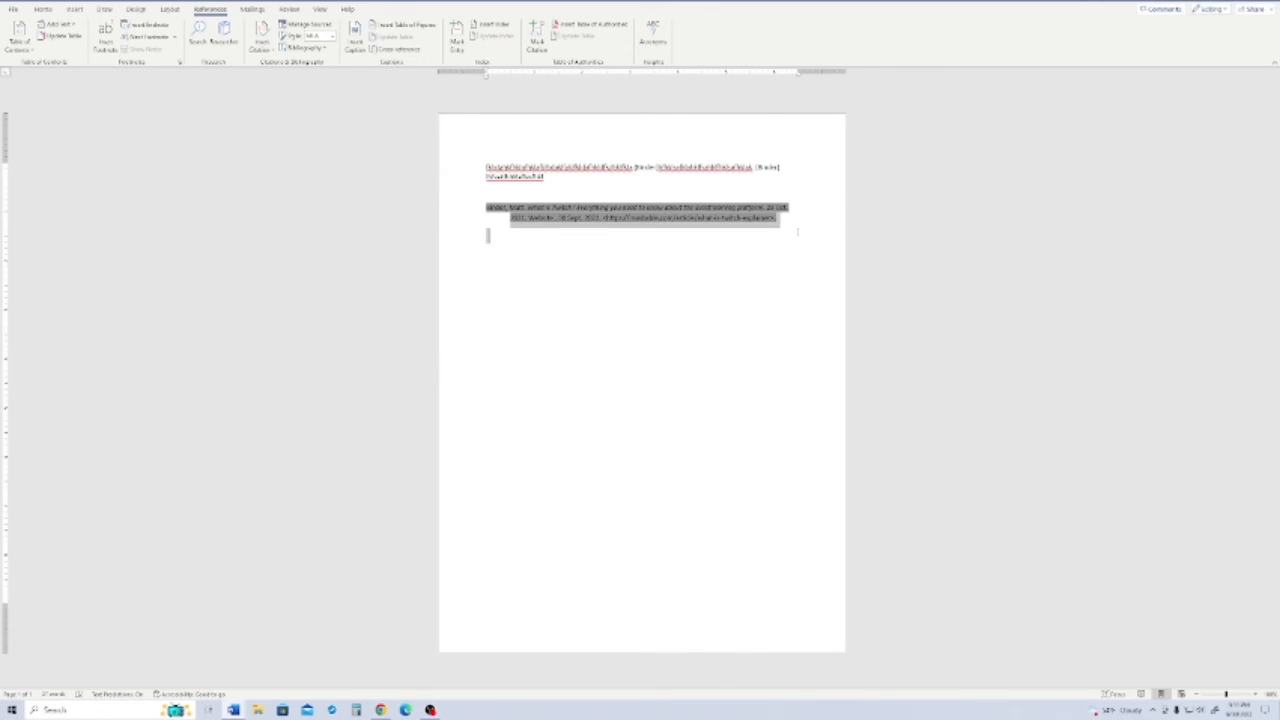
left_click(332, 37)
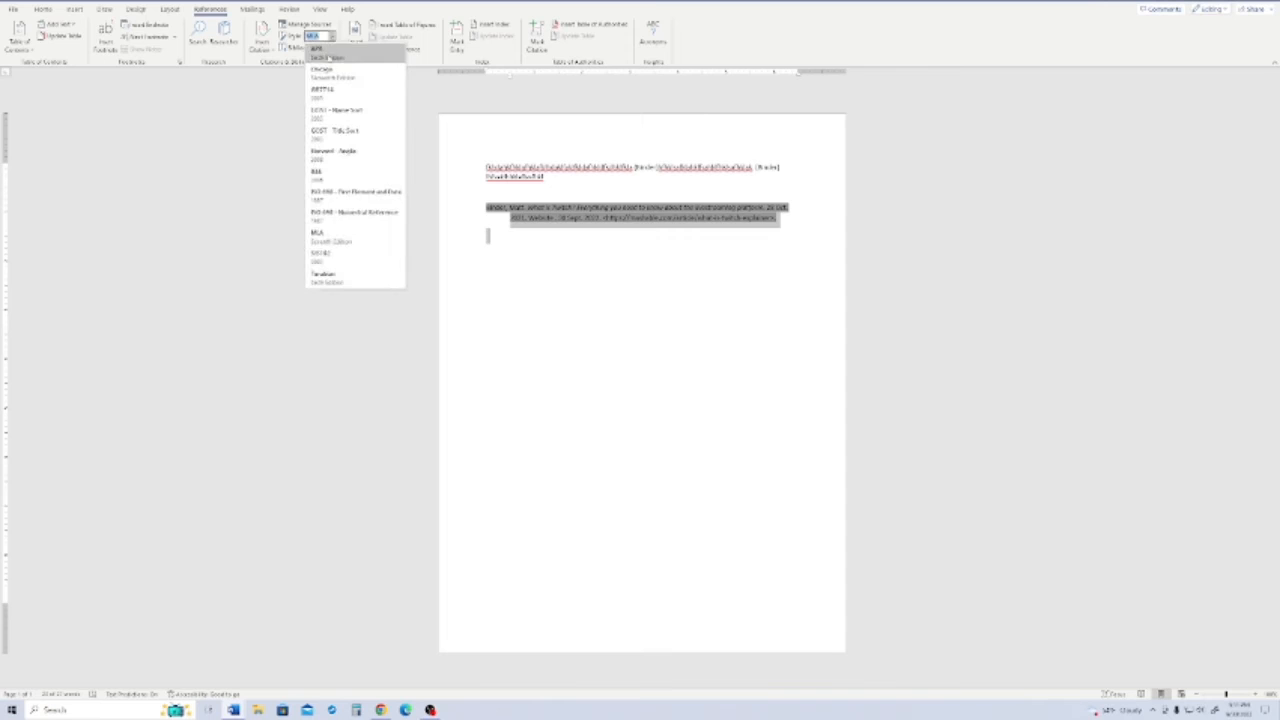
left_click(326, 54)
left_click(523, 242)
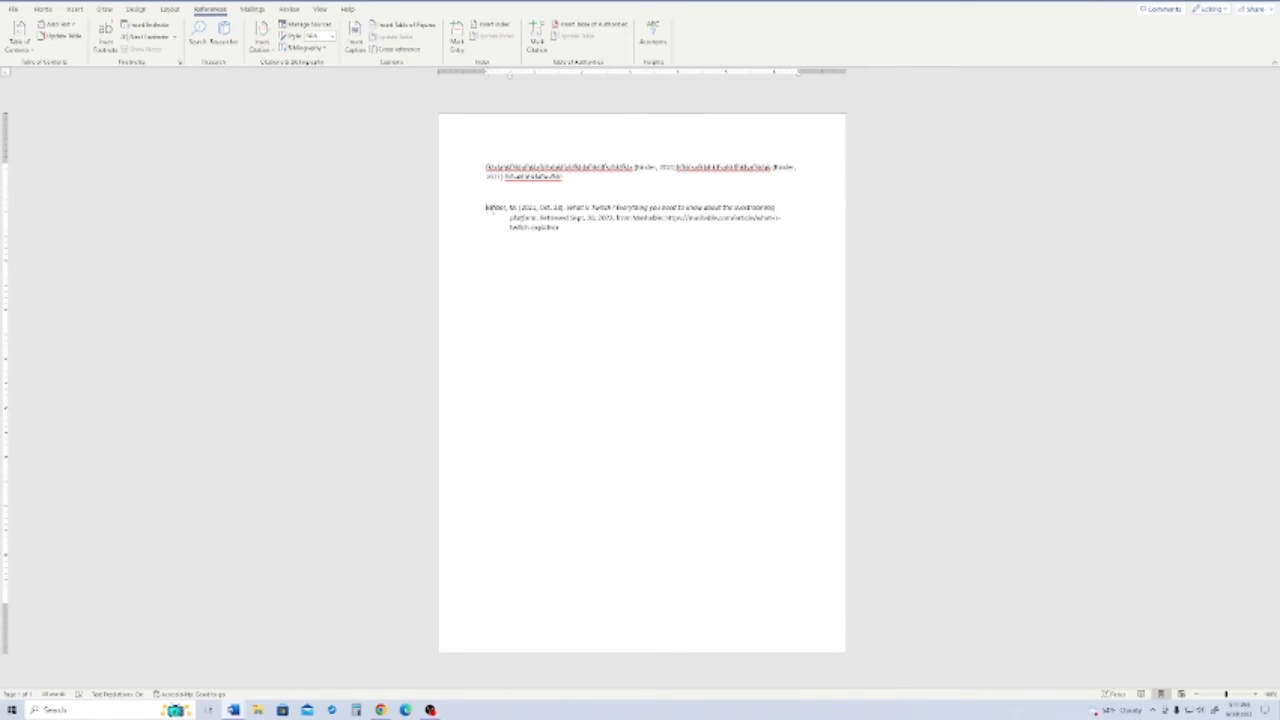
- Select the bibliography entry, return the citation style to MLA Seventh Edition and check the in-text citations
triple_click(490, 210)
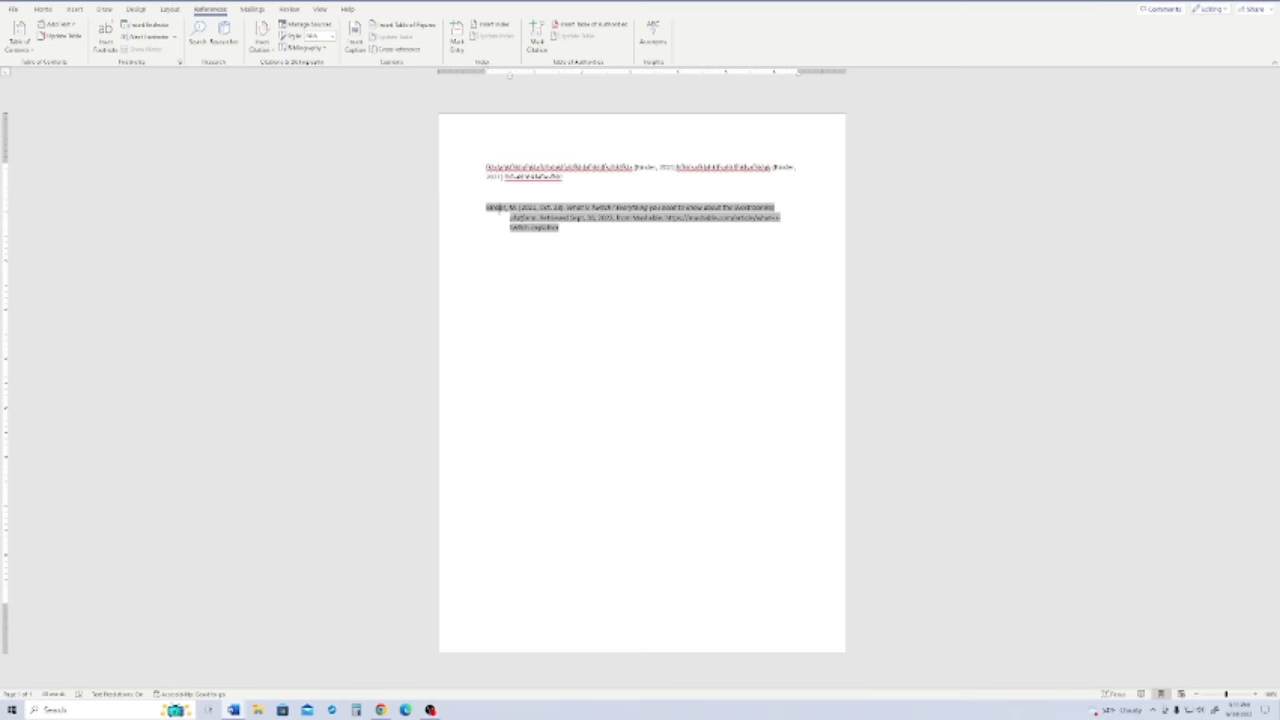
left_click(331, 36)
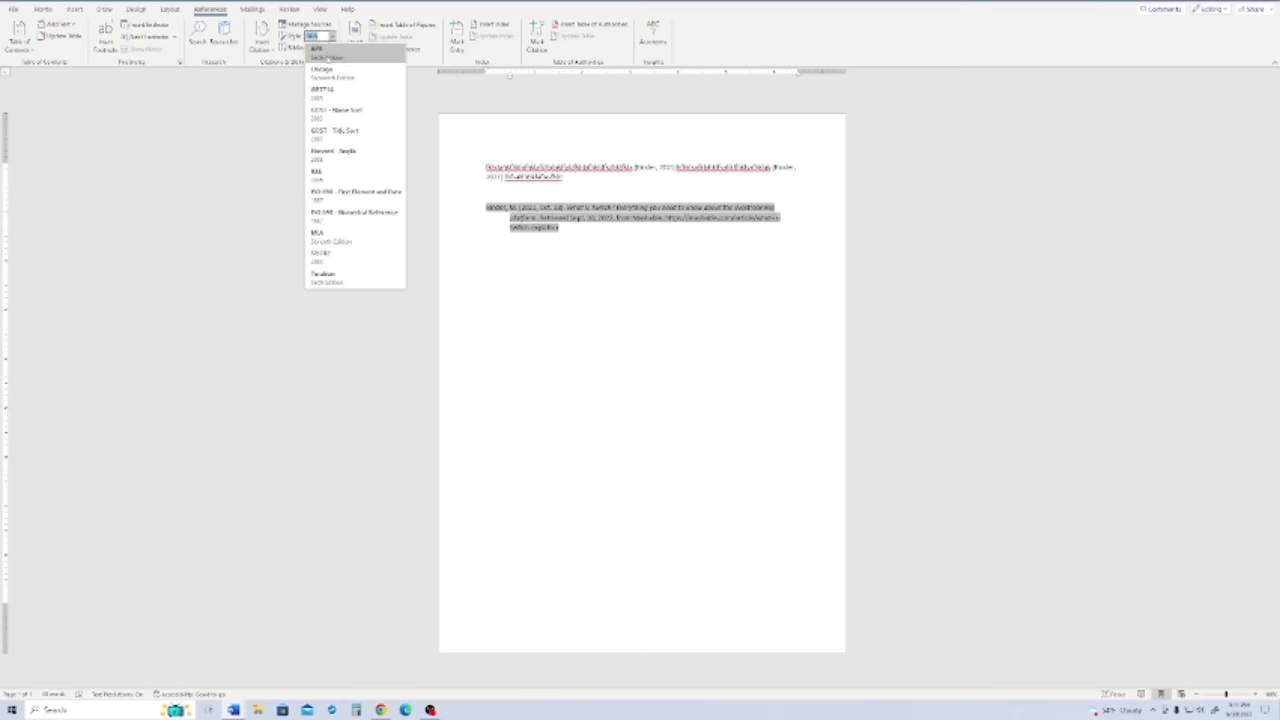
left_click(325, 58)
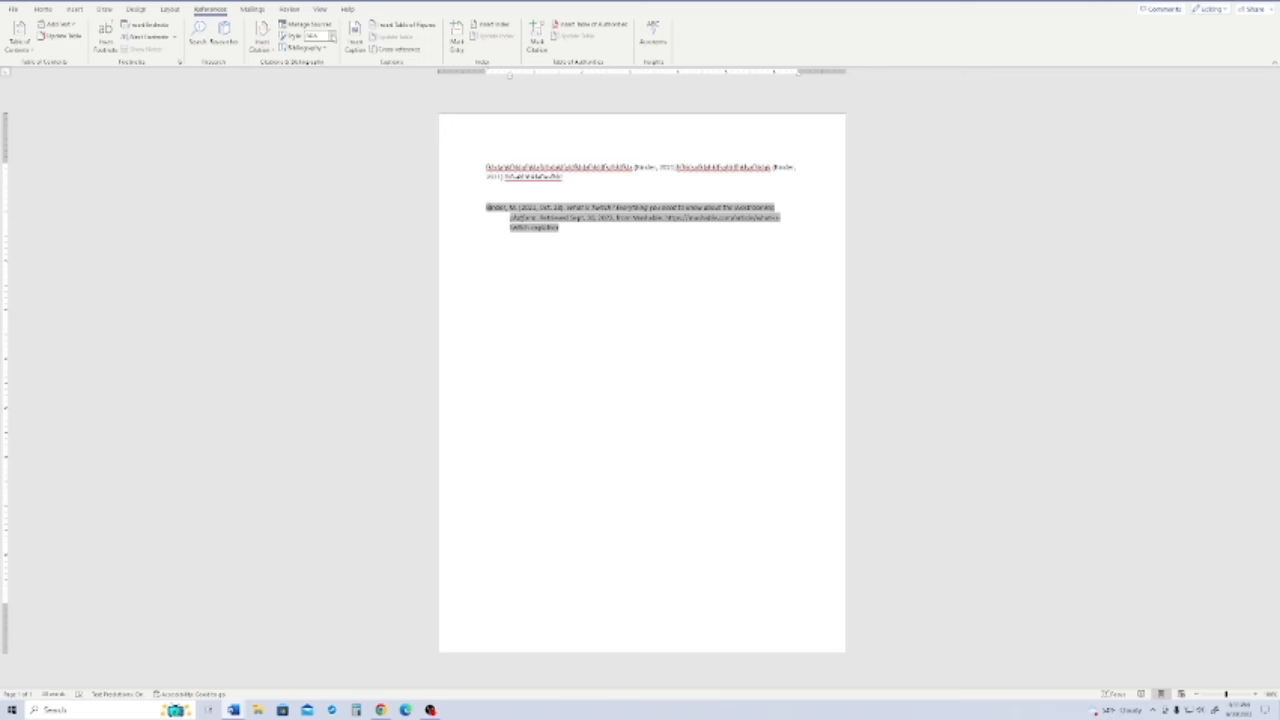
left_click(331, 36)
left_click(313, 237)
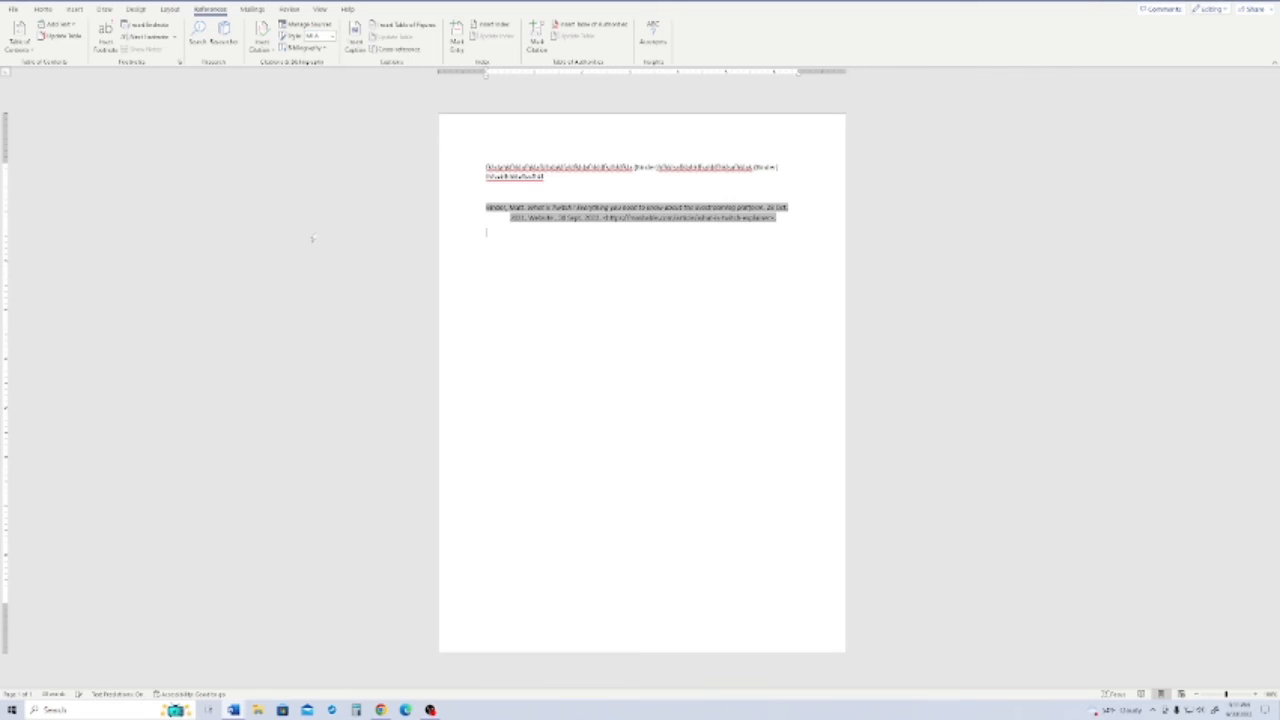
left_click(647, 167)
left_click(767, 168)
left_click(624, 229)
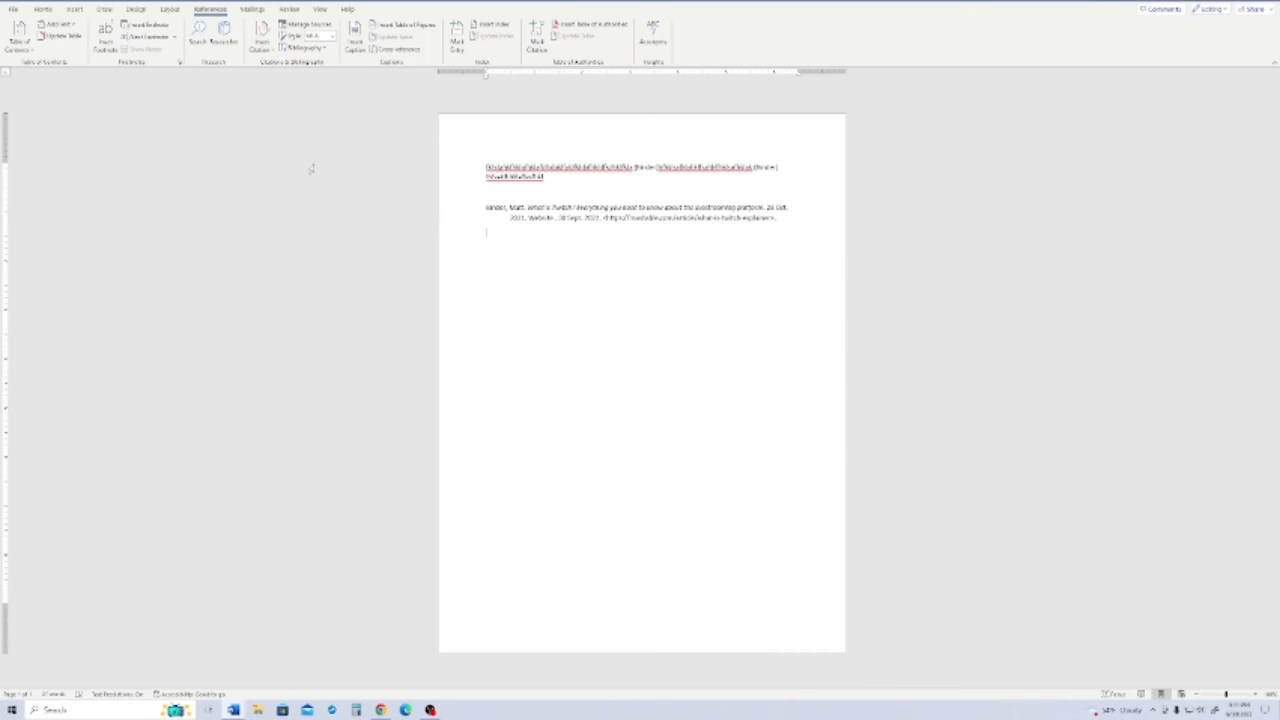
- Create a new web site source with placeholder text for the author ("afsd"), web page name, year and month
left_click(261, 40)
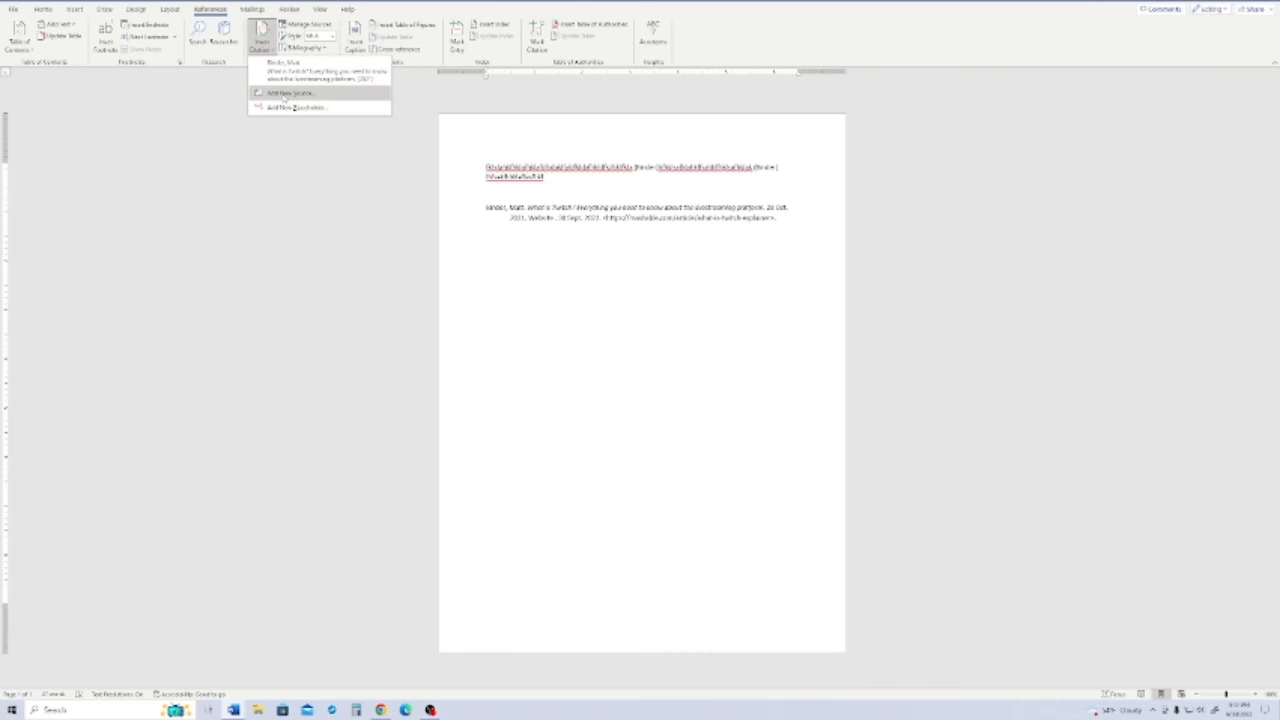
left_click(288, 92)
left_click(832, 225)
type("afsd")
left_click(840, 250)
type("sadfsdf")
left_click(844, 263)
type("sadfsdfsd")
left_click(840, 273)
type("f")
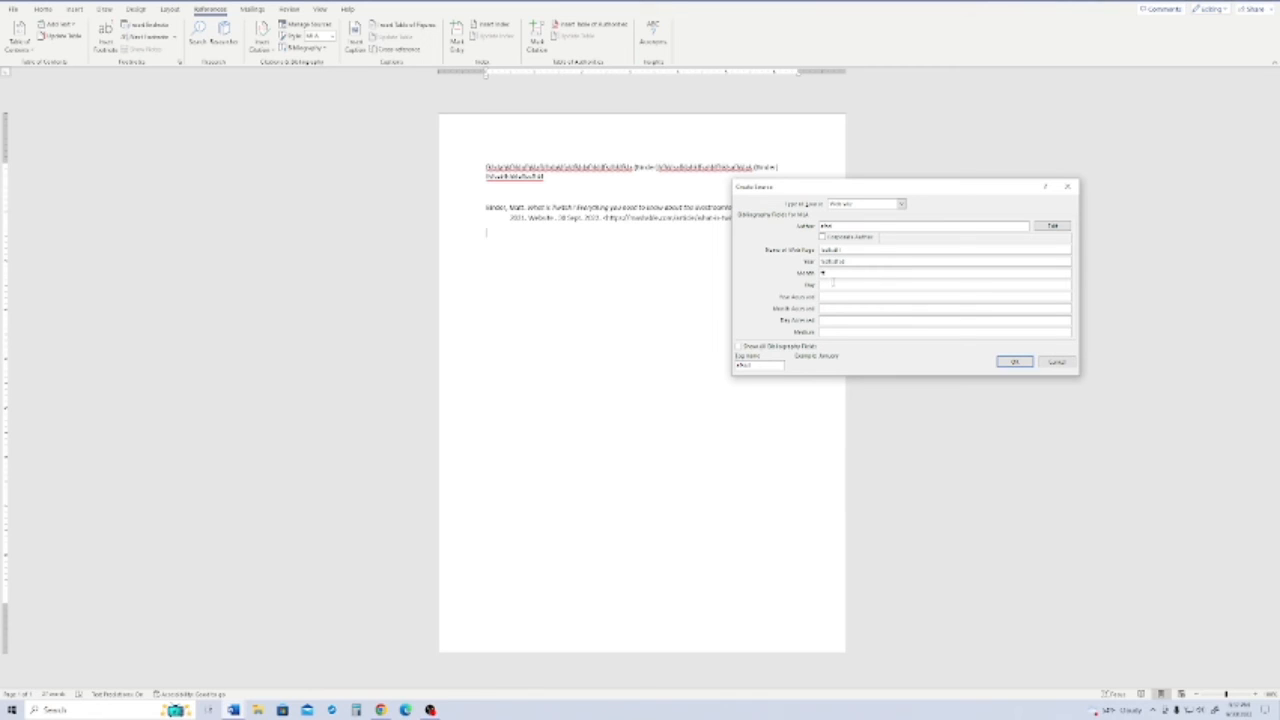
- Set the new source's day to 1, correct its month, enter the year accessed and insert its citation
left_click(831, 284)
type("1")
left_click(832, 296)
left_click(835, 272)
key("BackSpace")
key("BackSpace")
key("BackSpace")
left_click(841, 296)
type("20")
left_click(1013, 364)
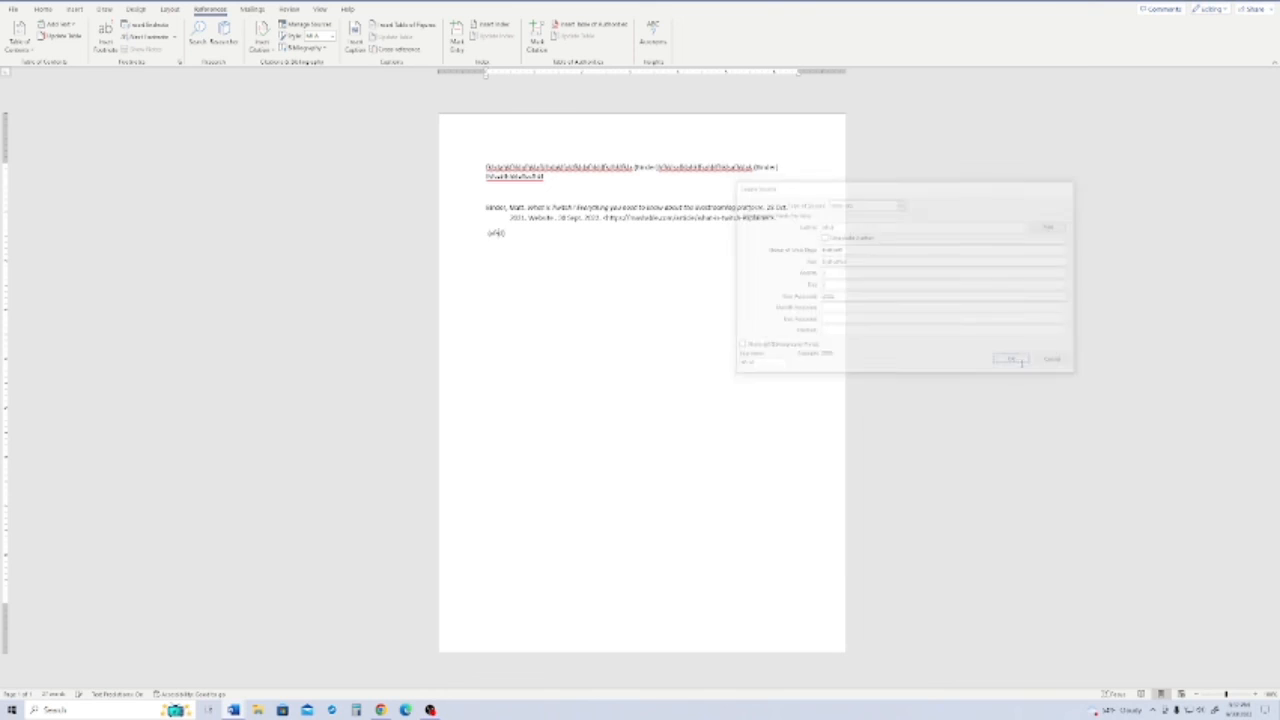
- Try to insert a Works Cited list with the new placeholder citation selected
left_click(495, 233)
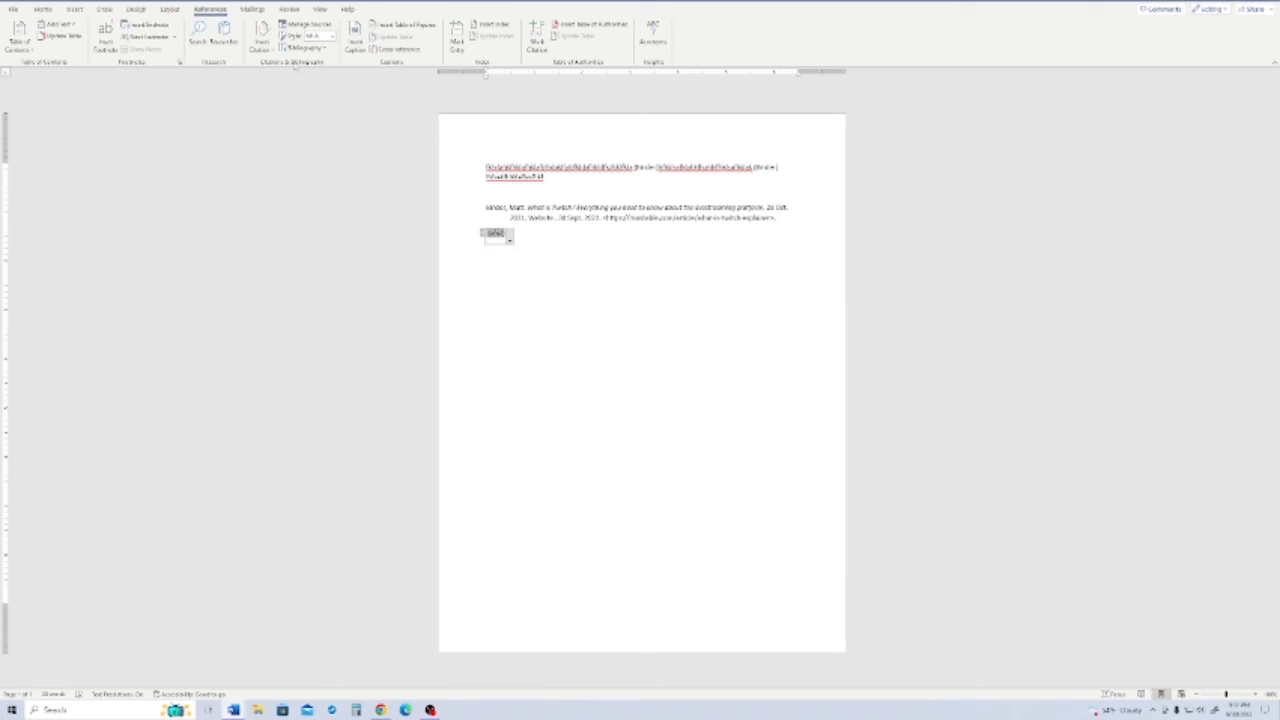
left_click(261, 40)
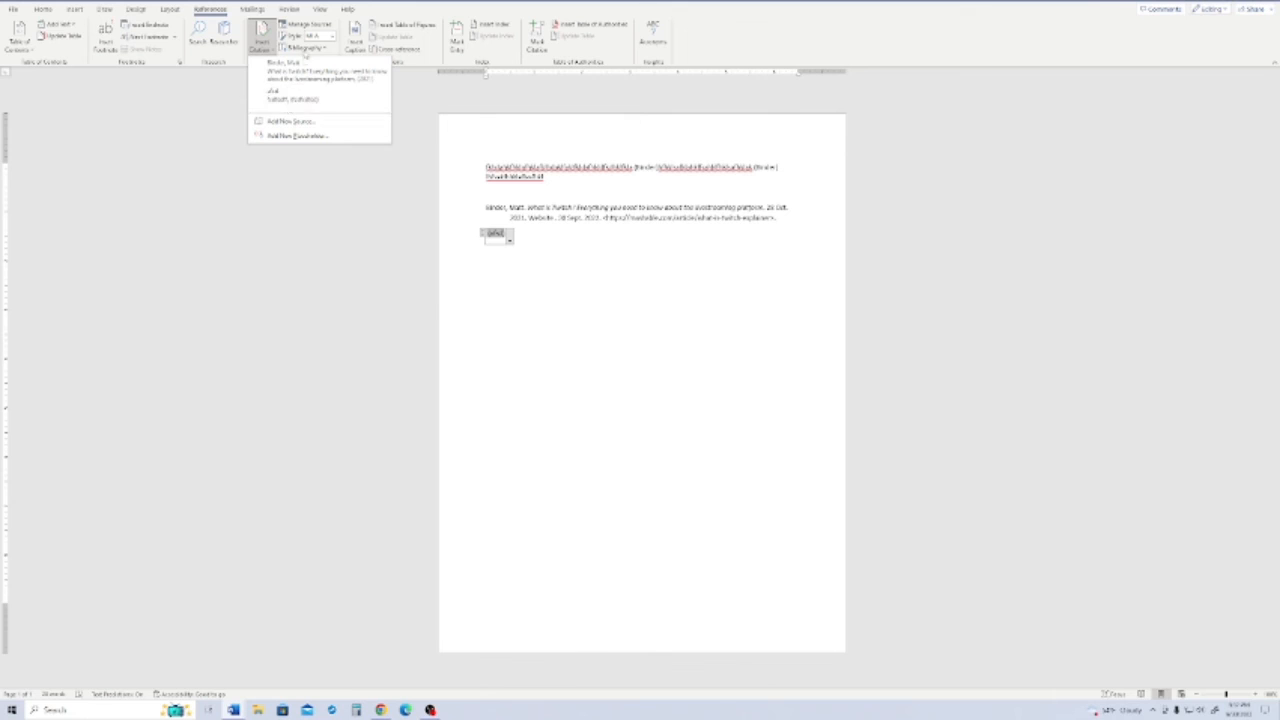
left_click(305, 48)
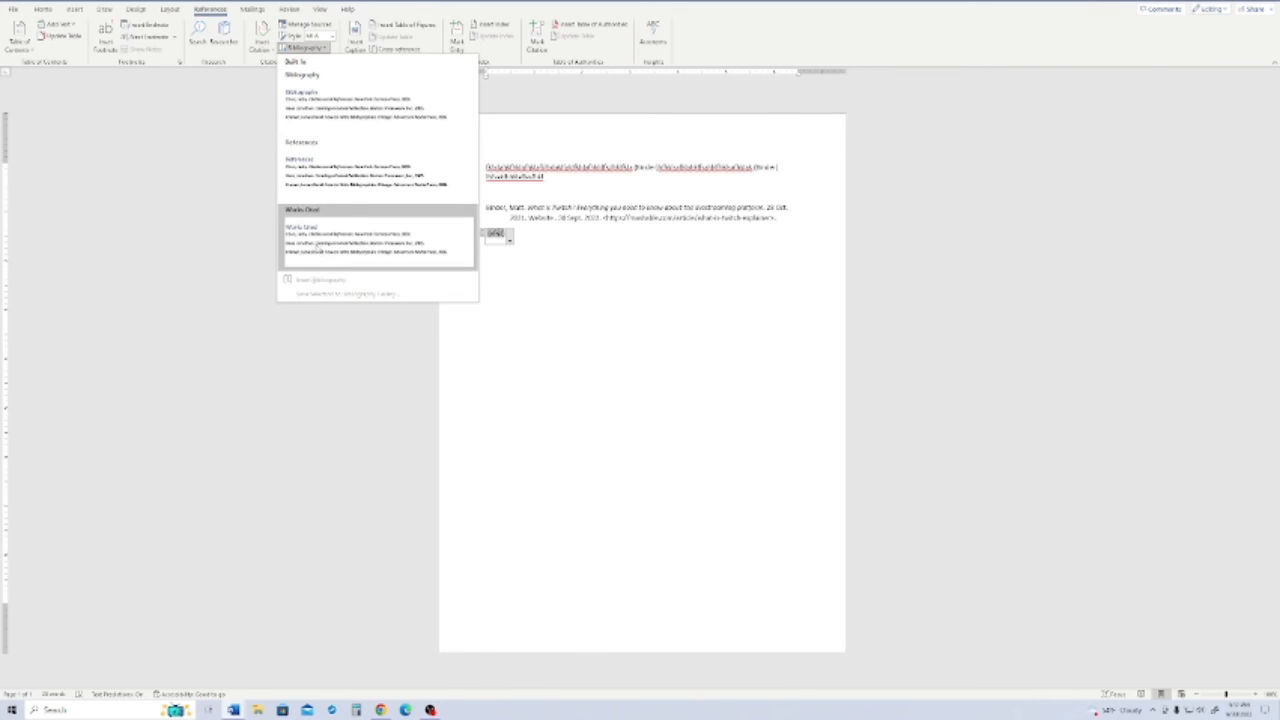
left_click(315, 245)
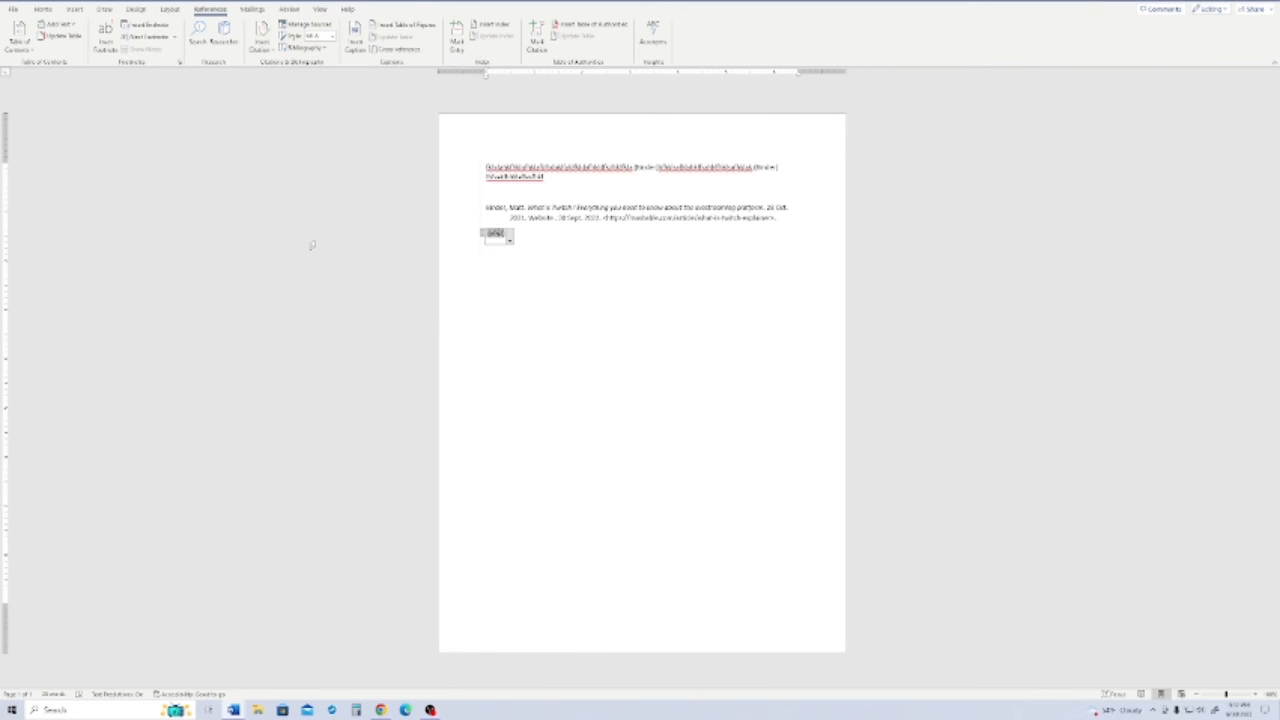
left_click(313, 48)
- Insert a second bibliography directly after the placeholder citation
left_click(524, 236)
left_click(261, 38)
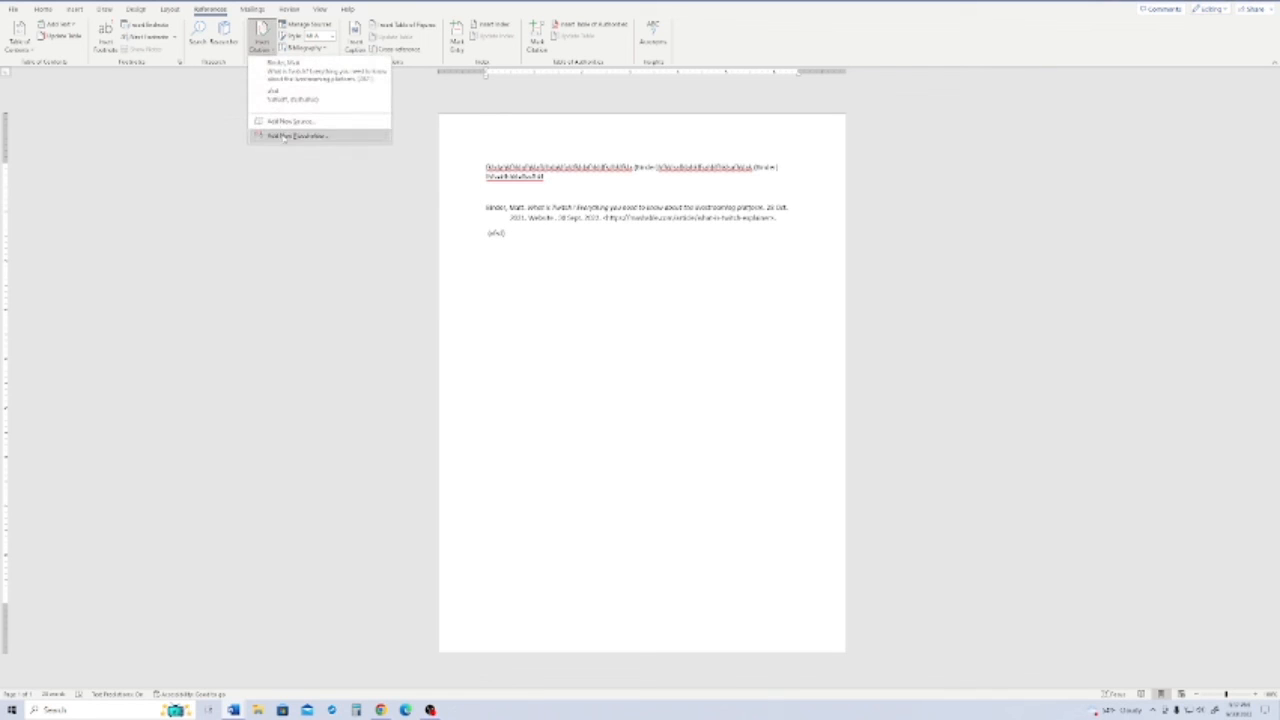
left_click(313, 48)
left_click(310, 283)
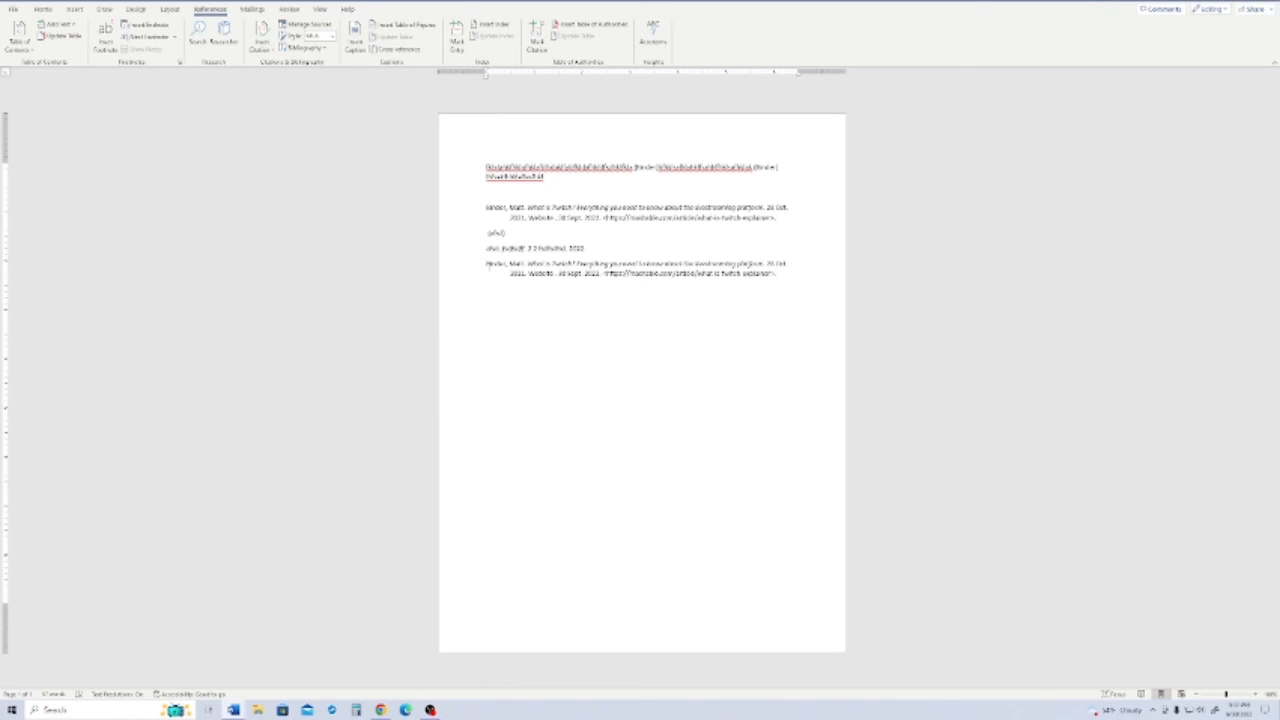
- Delete the placeholder citation and the second bibliography below the first one
left_click_drag(510, 240, 471, 255)
key("BackSpace")
key("BackSpace")
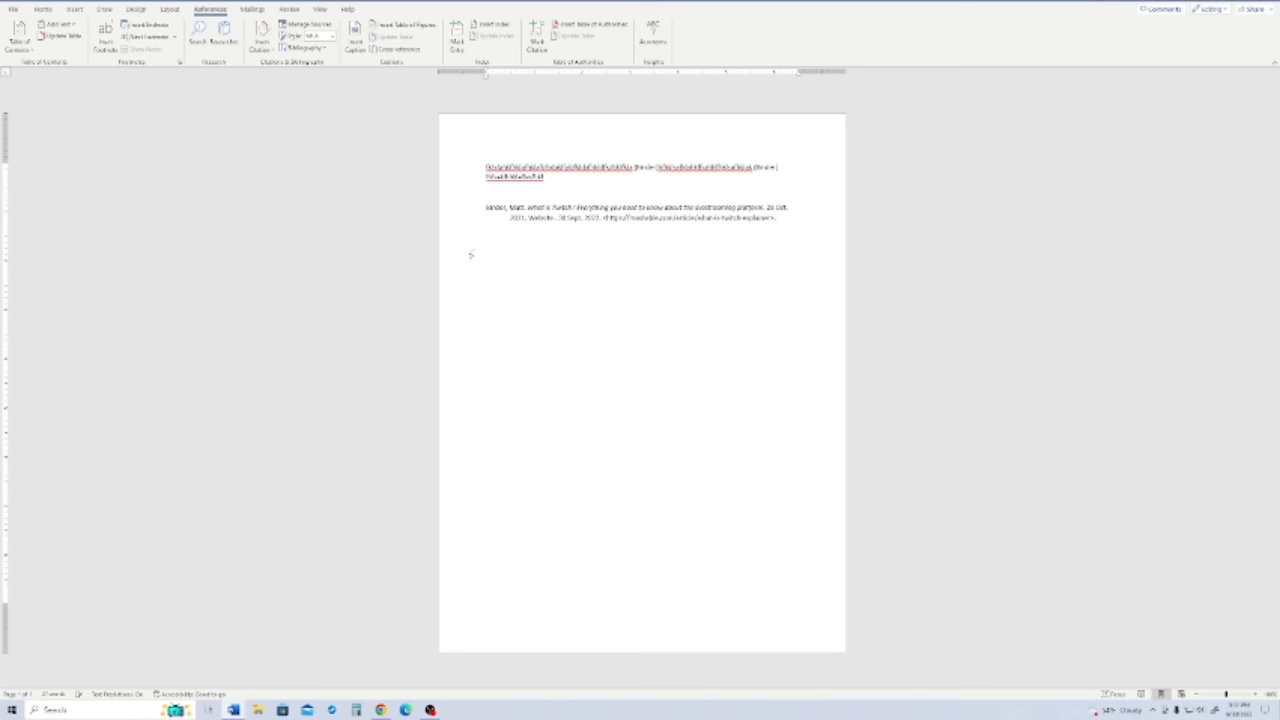